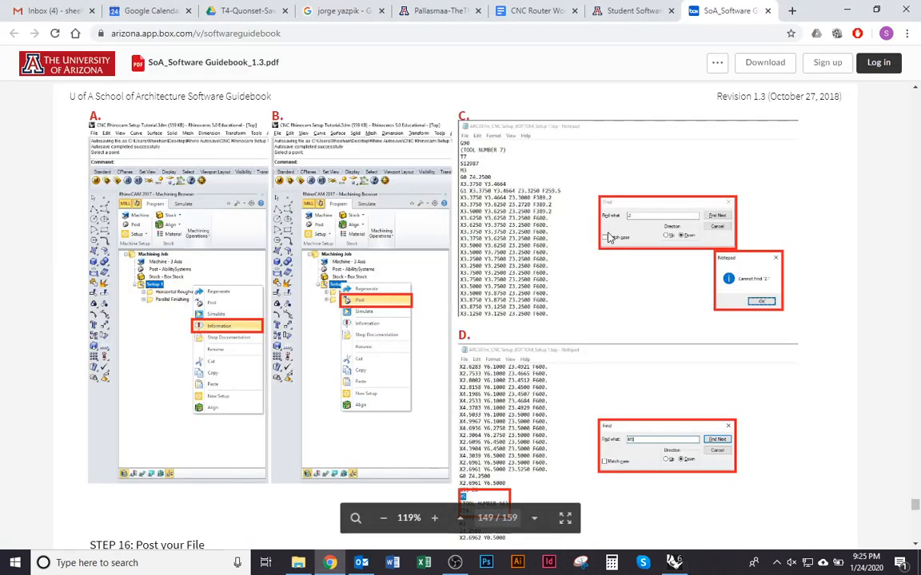
- Open the CNC Router Workshop document and review its surface, RhinoCAM setup and tooling method instructions
click(520, 14)
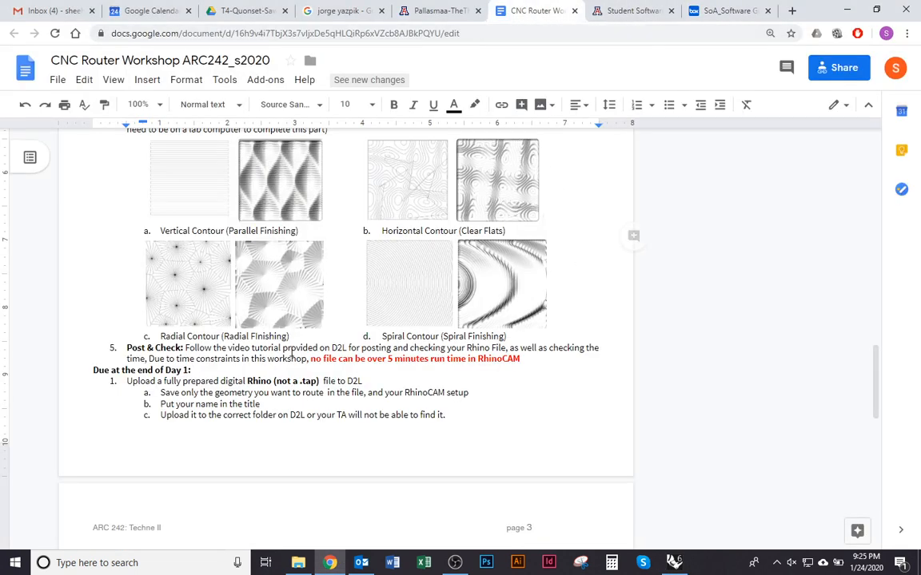
scroll(248, 318, up, 5)
scroll(192, 322, up, 1)
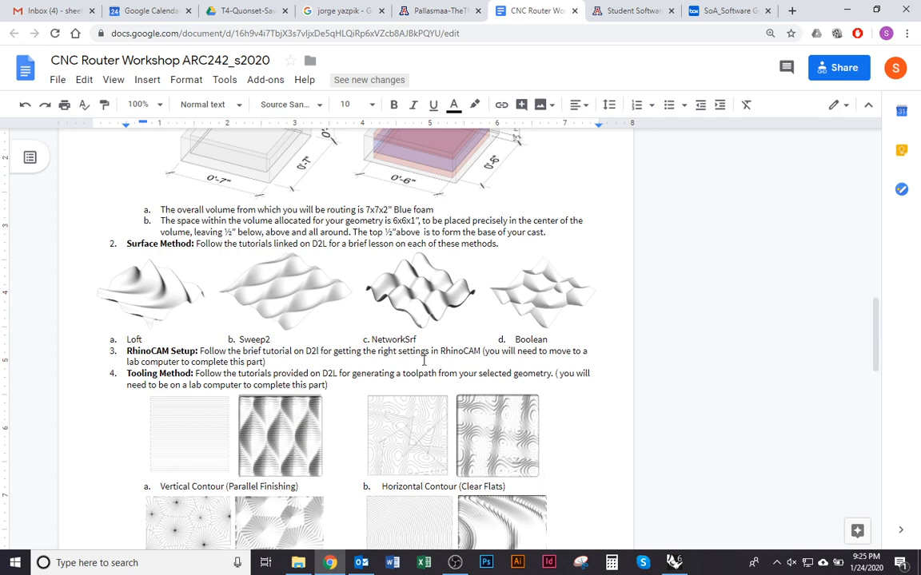
- Switch to Rhino, load the RhinoCAM 2019 MILL module and close the Machining Objects browser
key(alt+Tab)
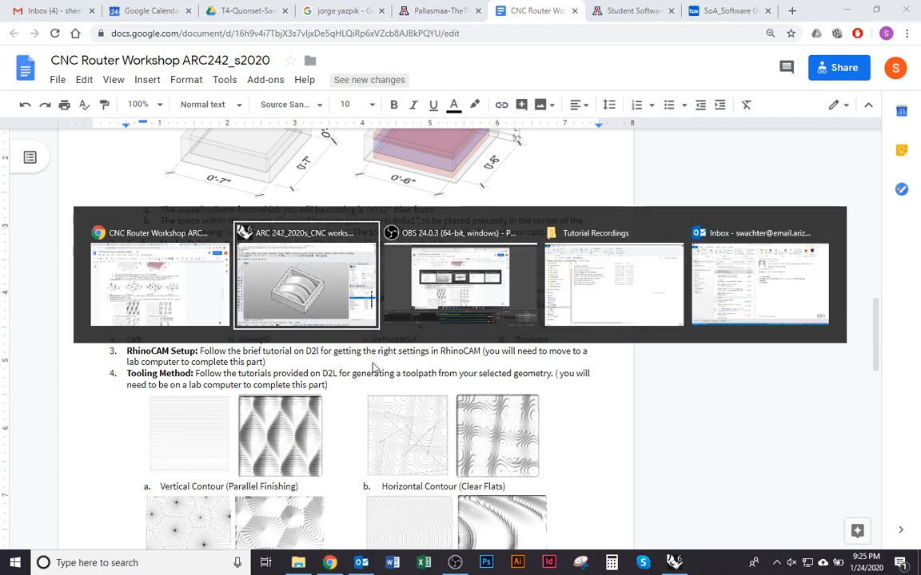
click(456, 21)
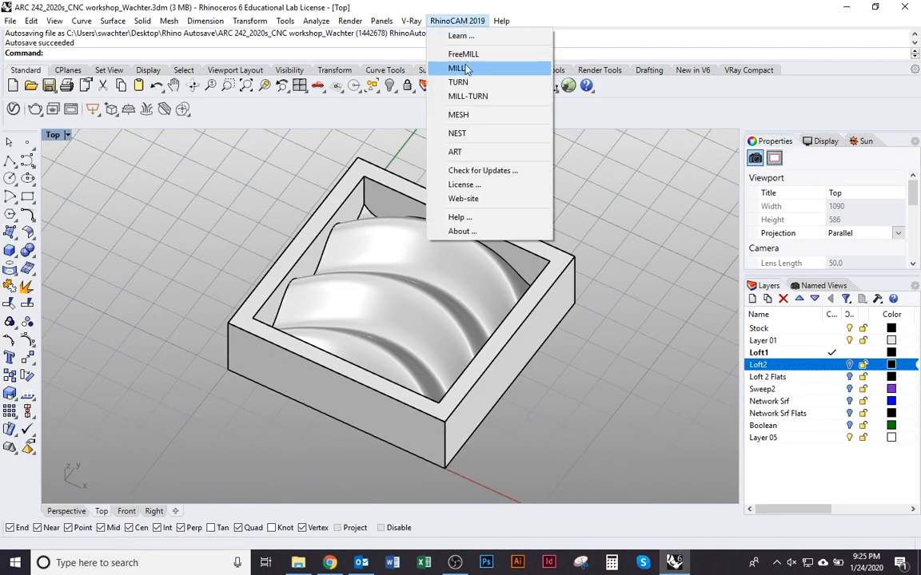
click(456, 69)
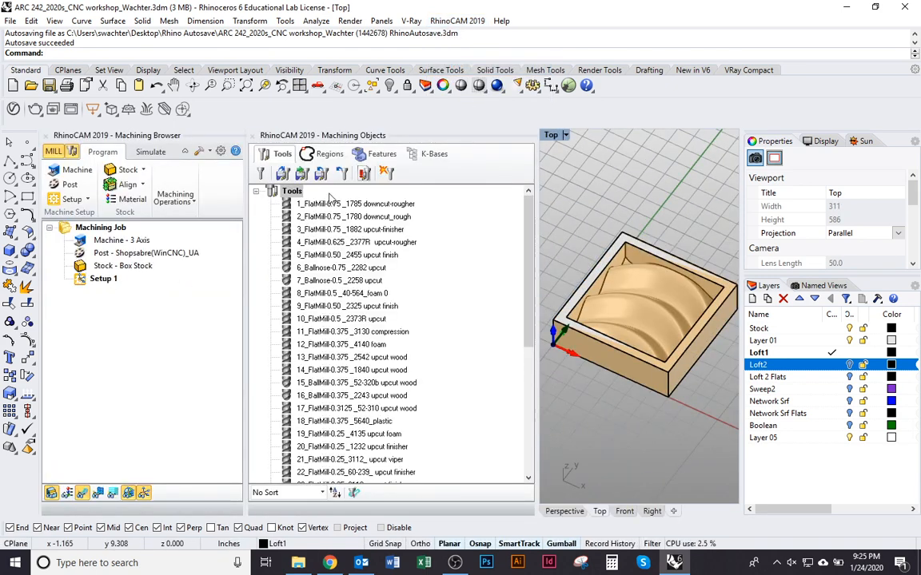
click(252, 136)
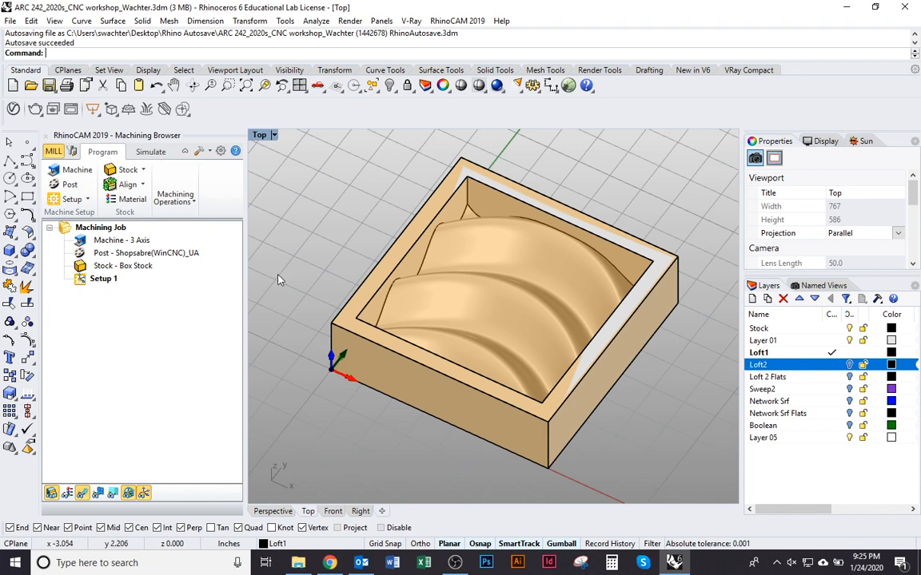
- Review the vertical, horizontal, radial and spiral contour tooling methods in the workshop document and return to Rhino
key(alt+Tab)
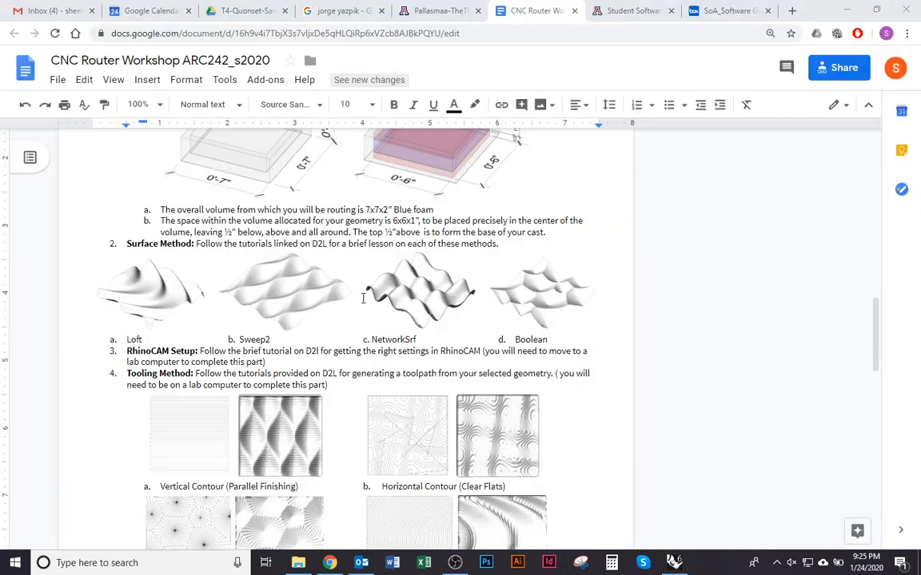
scroll(408, 371, down, 3)
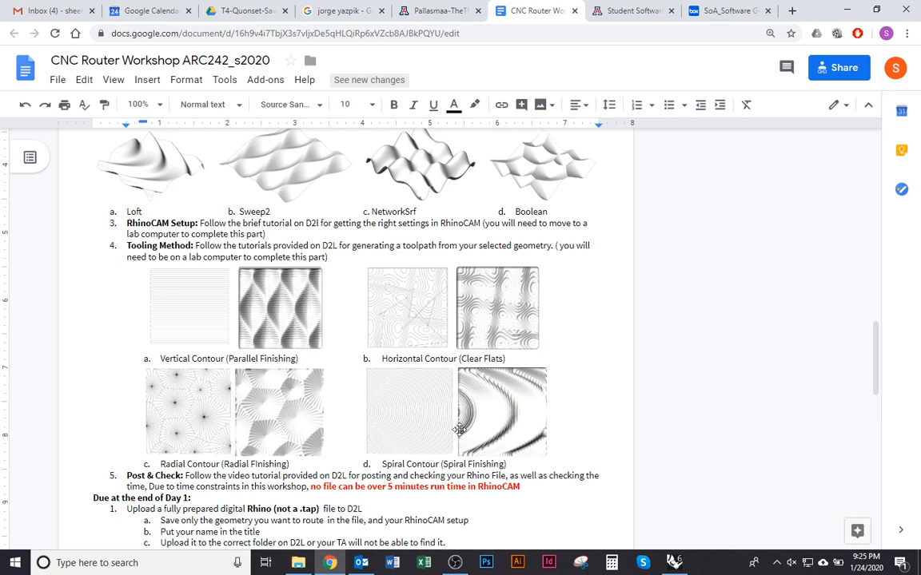
key(alt+Tab)
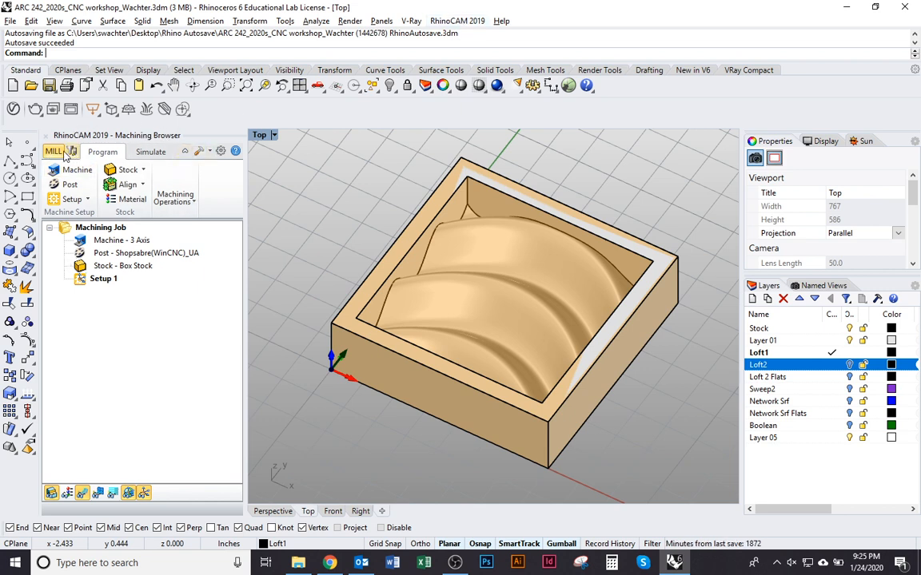
- Start a 3 Axis Advanced Spiral Machining operation and leave the model with nothing selected
click(185, 206)
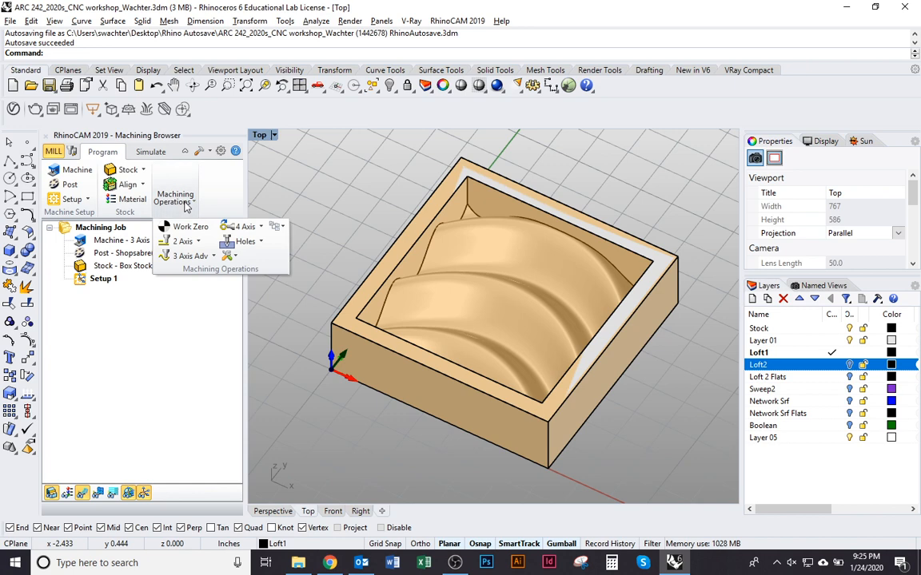
click(213, 257)
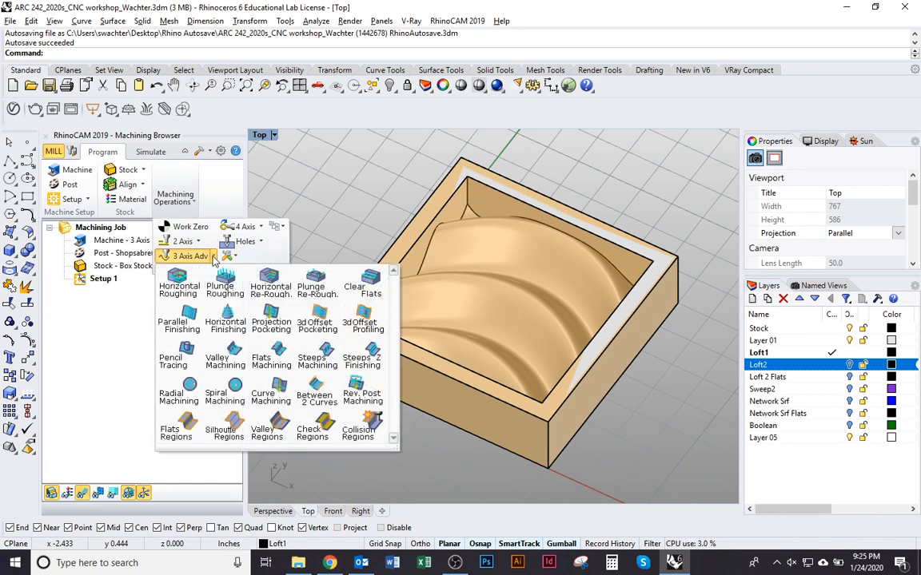
click(226, 395)
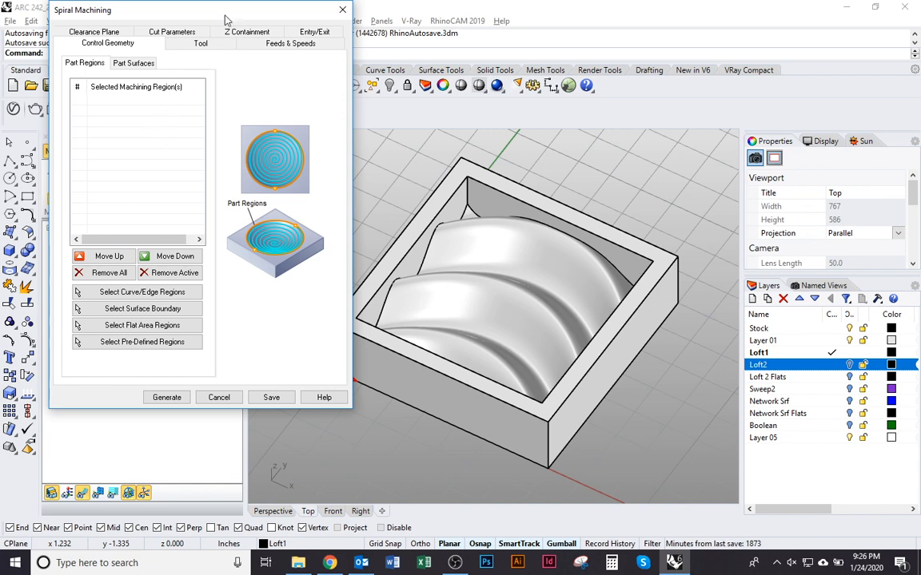
drag(228, 14, 253, 46)
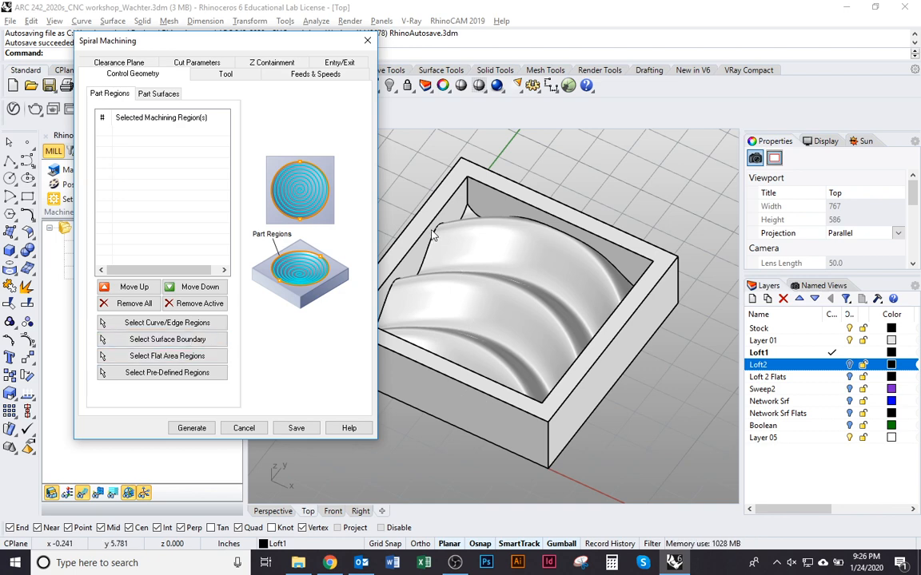
click(434, 169)
key(Escape)
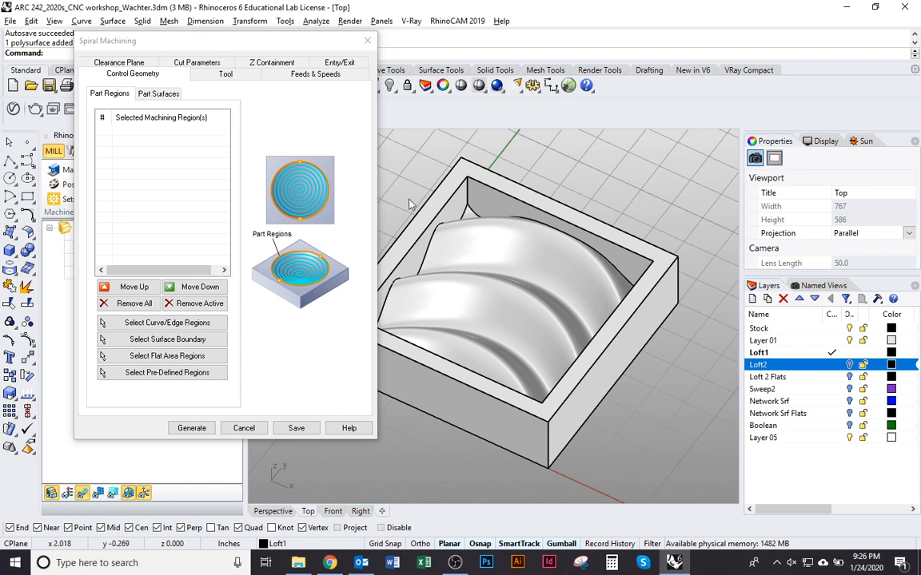
- Draw a rectangle between opposite inner corners of the frame's upper face, enclosing the lofted surface
drag(209, 46, 304, 58)
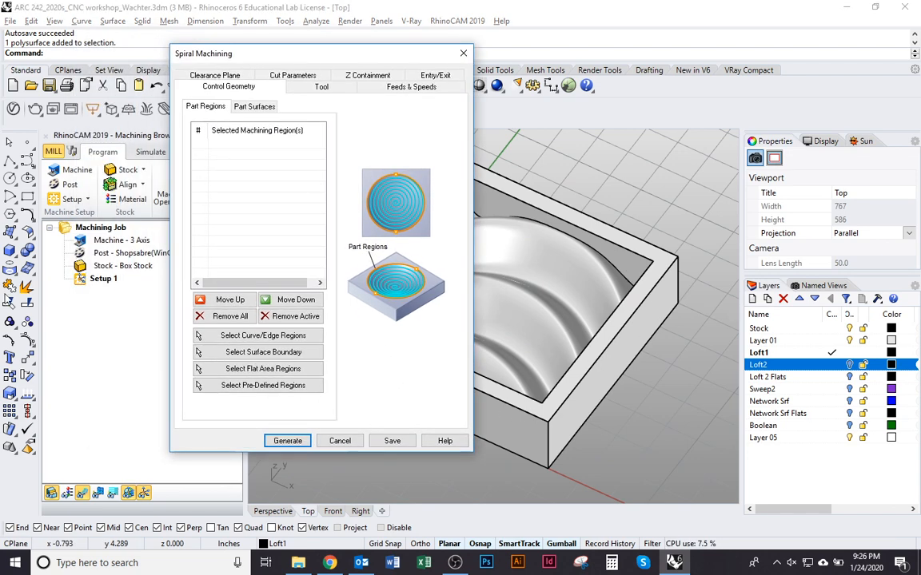
click(26, 197)
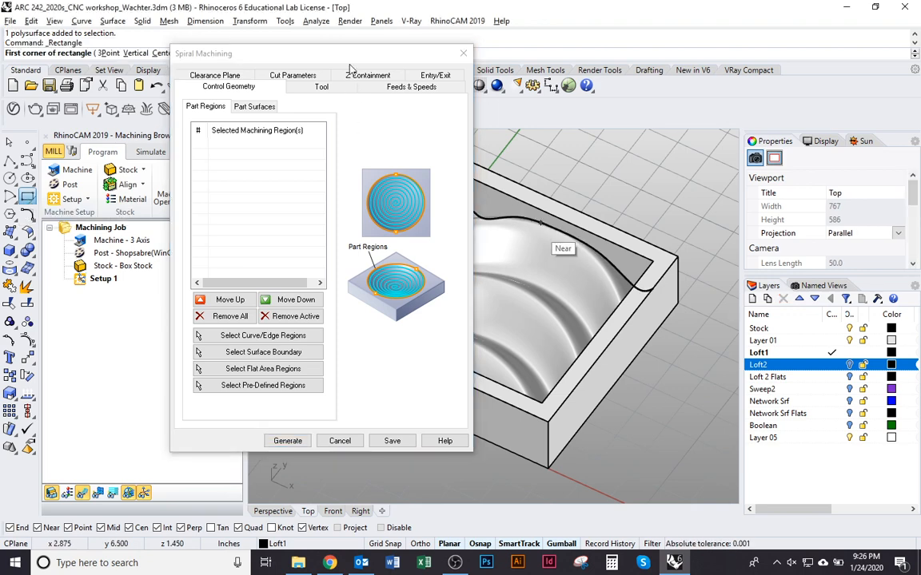
drag(347, 60, 130, 309)
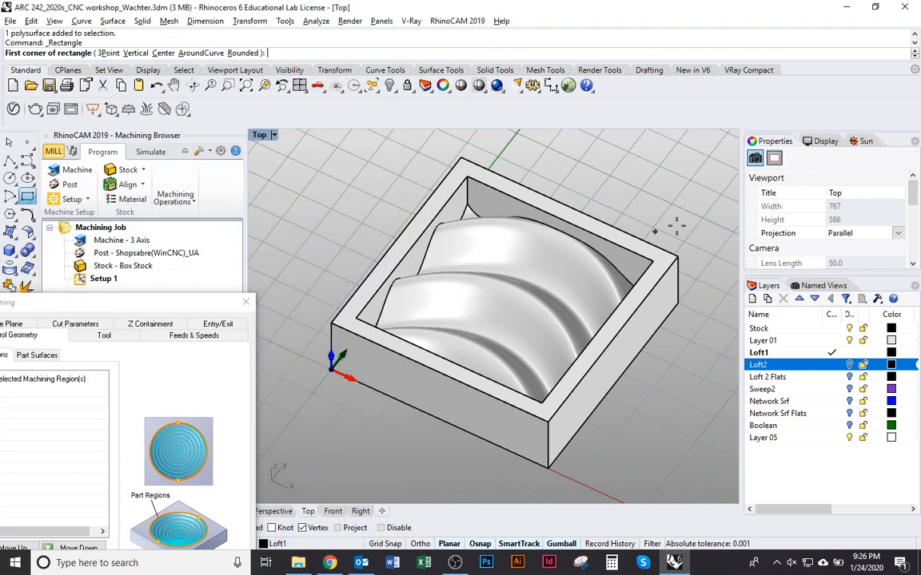
click(653, 263)
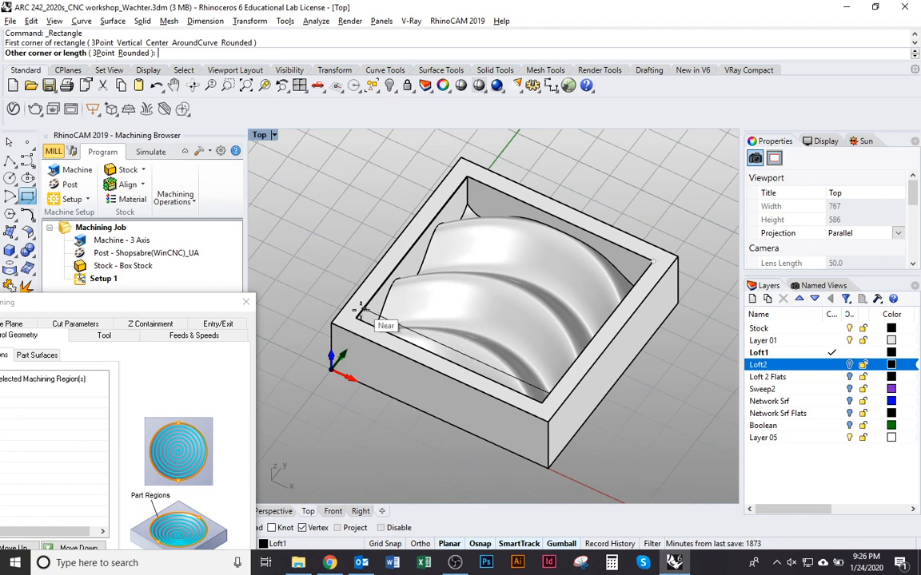
click(375, 316)
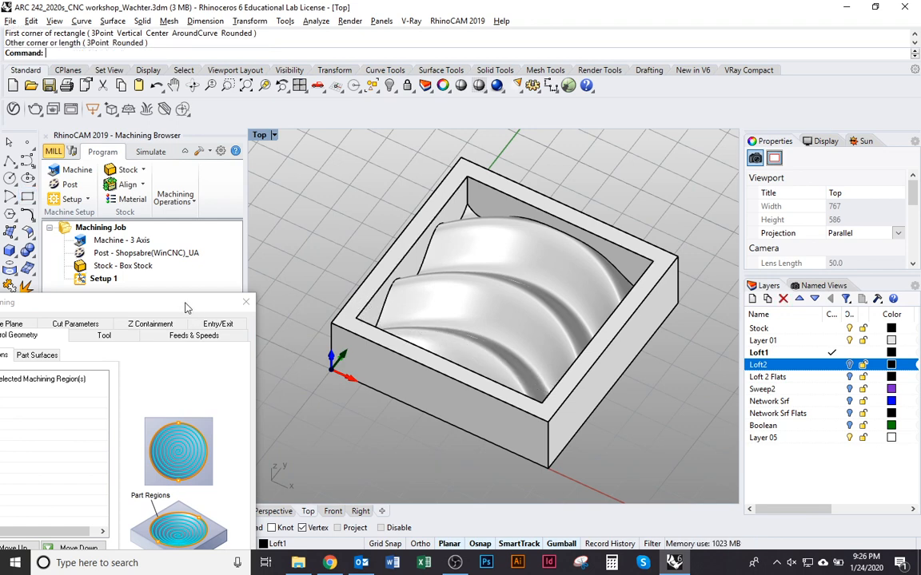
- Assign the rectangle around the frame's inner opening as the part region of the Spiral Machining operation
drag(185, 302, 320, 88)
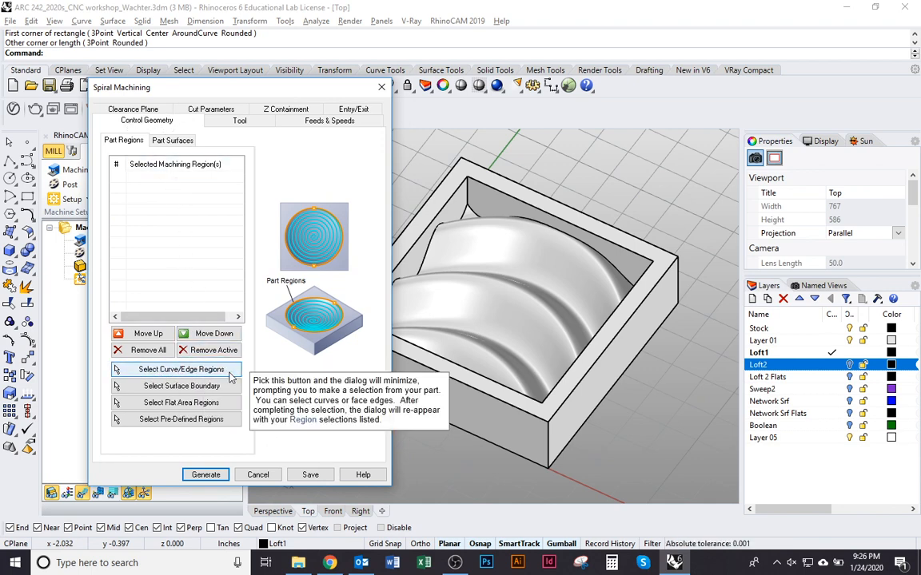
click(229, 372)
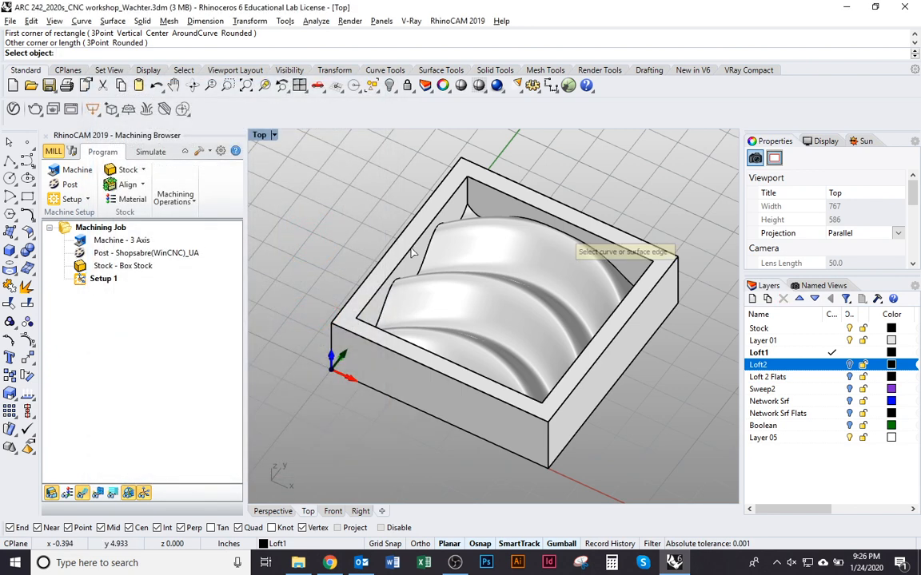
key(Return)
click(410, 253)
key(Return)
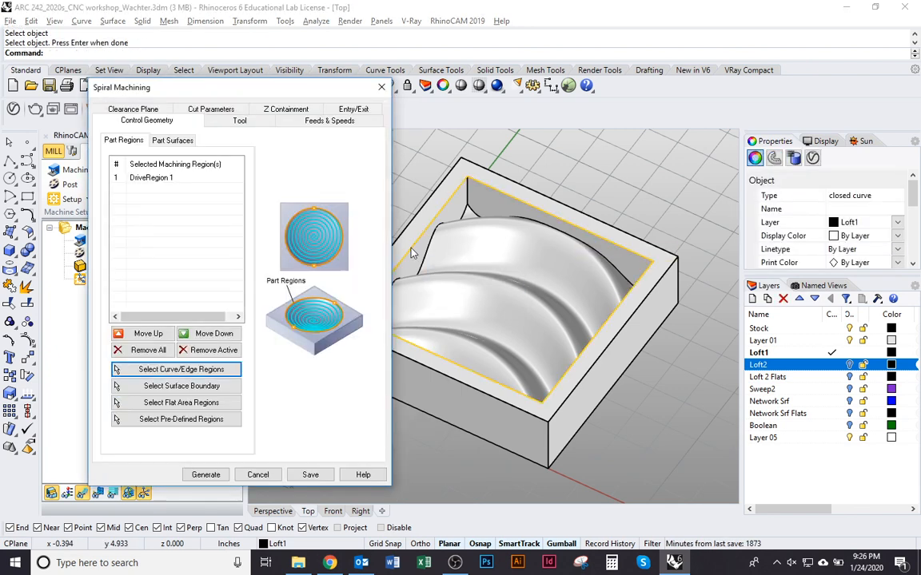
- Highlight DriveRegion 1 to check which curve in the model it refers to
click(171, 179)
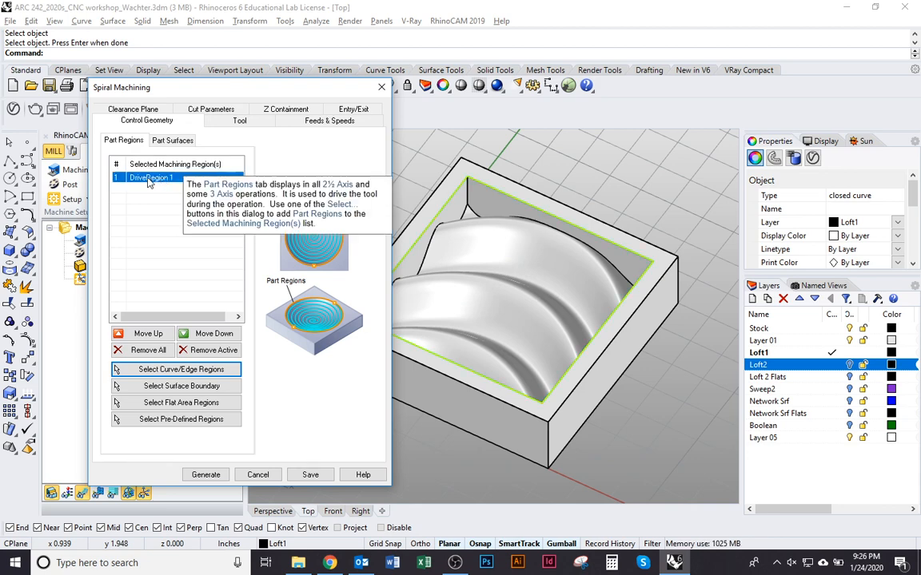
click(599, 191)
click(187, 178)
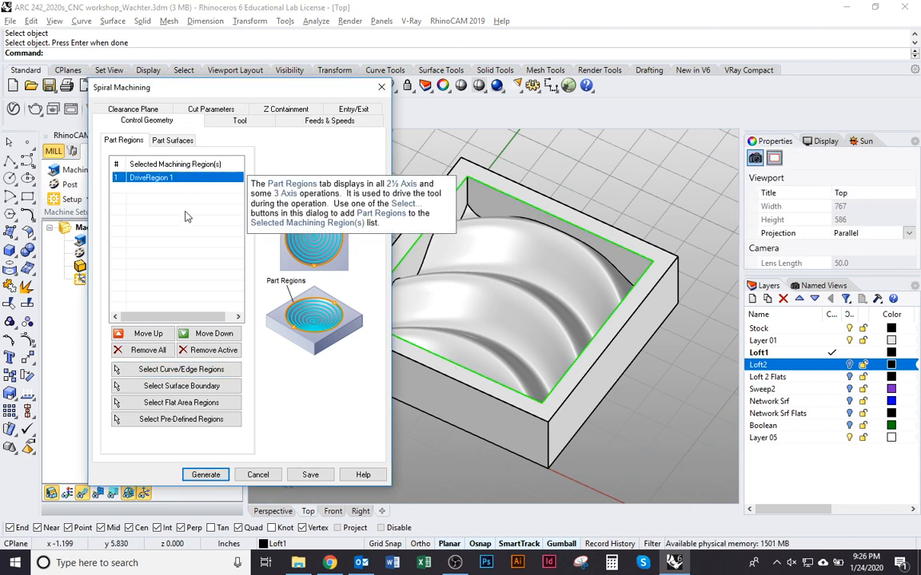
click(608, 155)
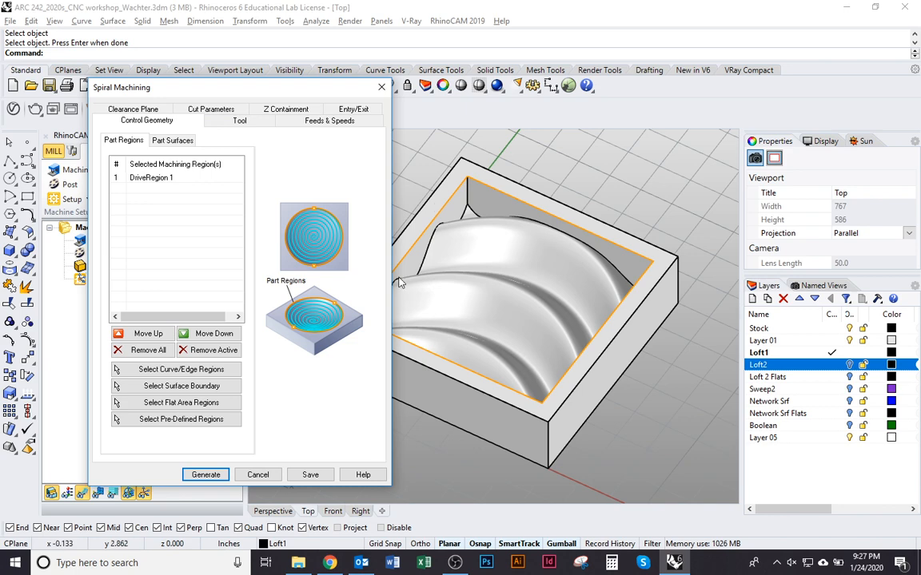
- Examine the geometry and properties of the 1_FlatMill-0.75 and 6_Ballnose-0.75 tools for the spiral operation
click(231, 121)
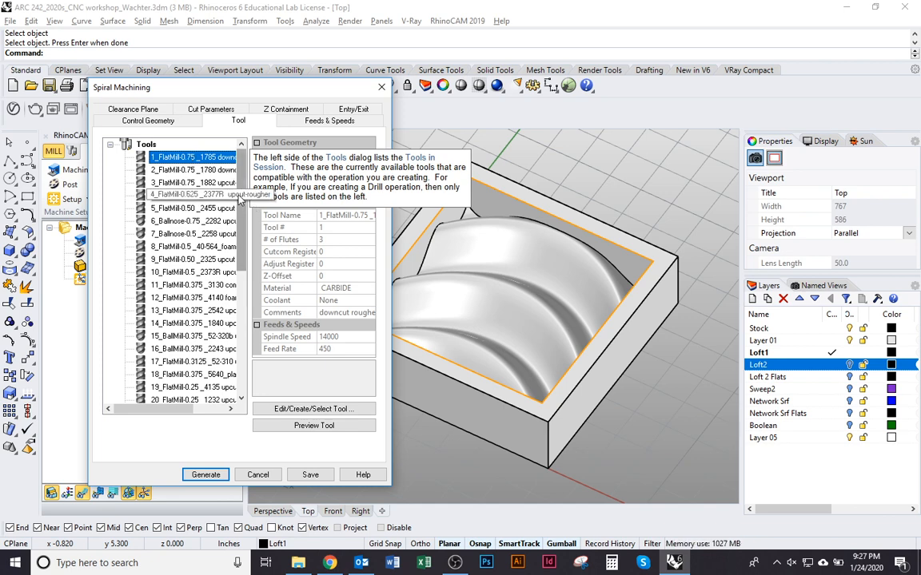
scroll(215, 218, down, 5)
drag(244, 305, 251, 197)
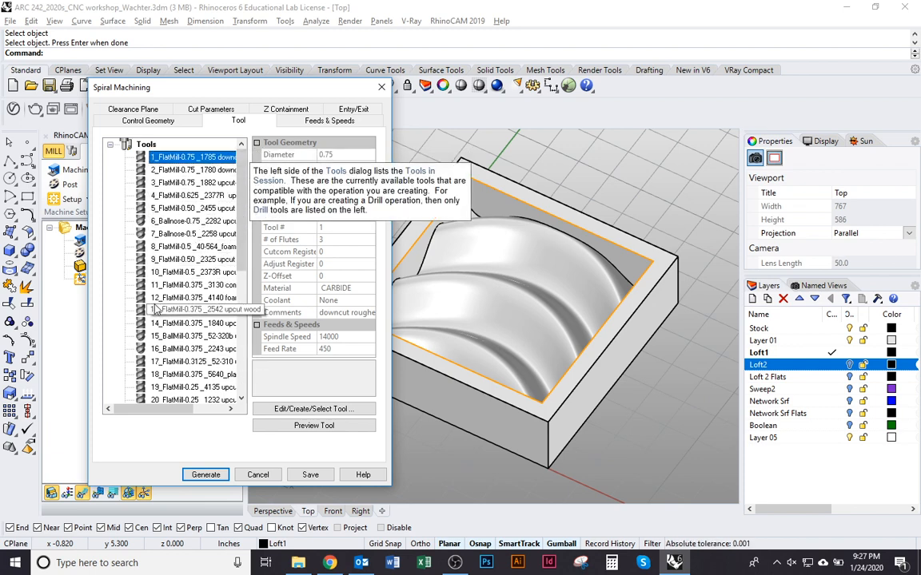
double_click(177, 157)
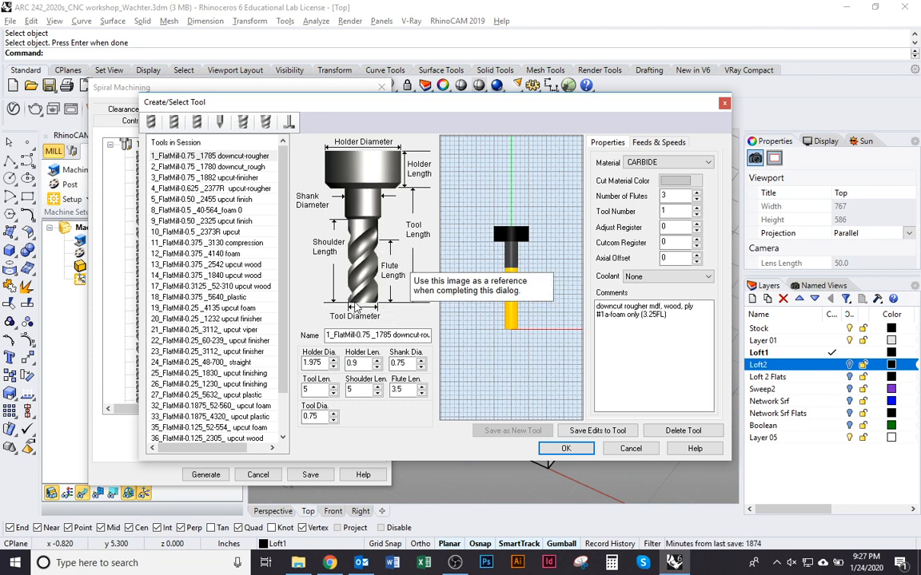
click(174, 122)
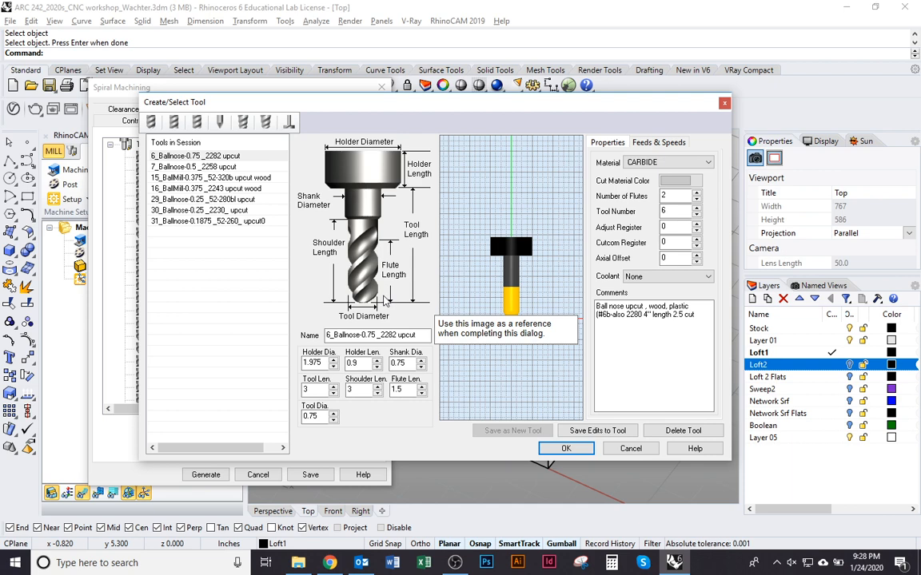
click(565, 449)
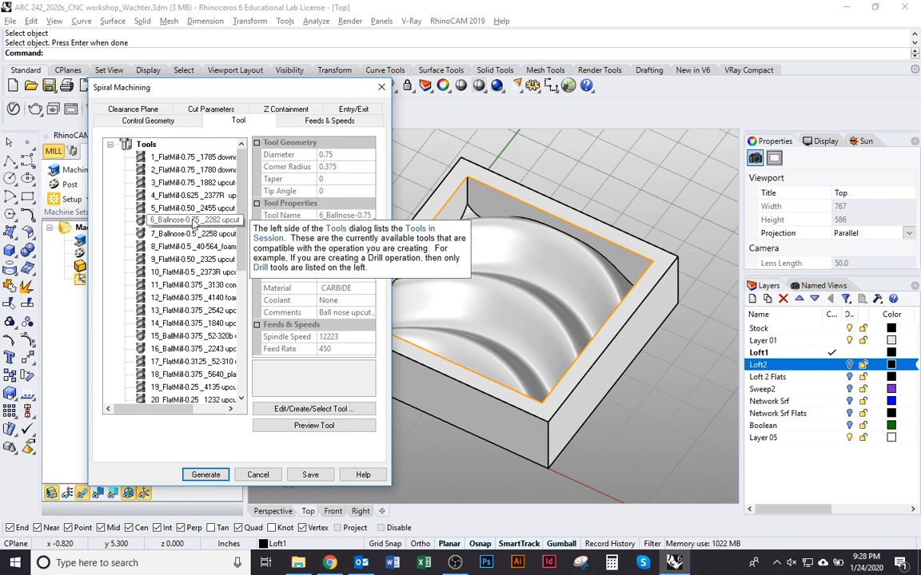
- Compare the diameters, materials, comments and feed rates of several flat mills, including the 0.5 foam cutter, and the 15_BallMill-0.375 tool
click(188, 161)
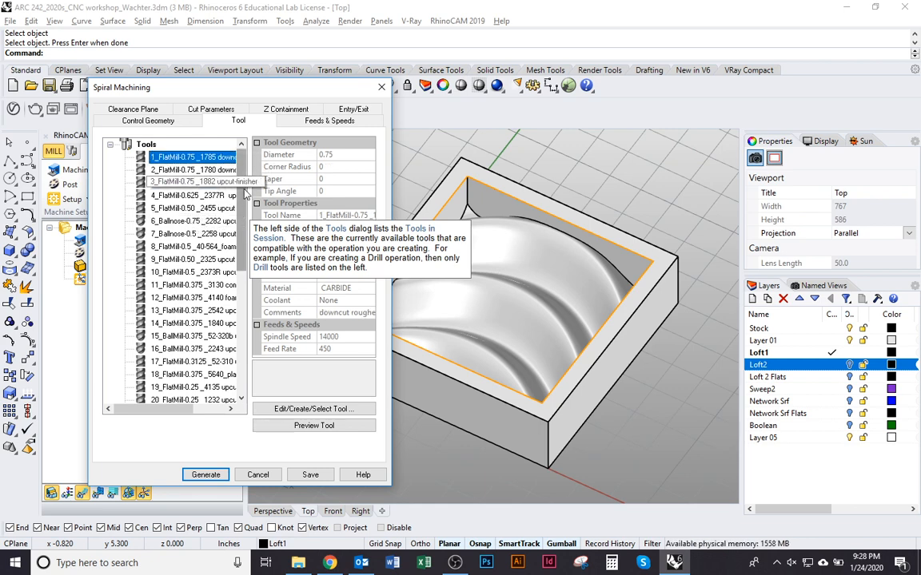
mouse_move(242, 194)
mouse_down()
mouse_move(239, 330)
mouse_move(241, 192)
mouse_up()
click(228, 348)
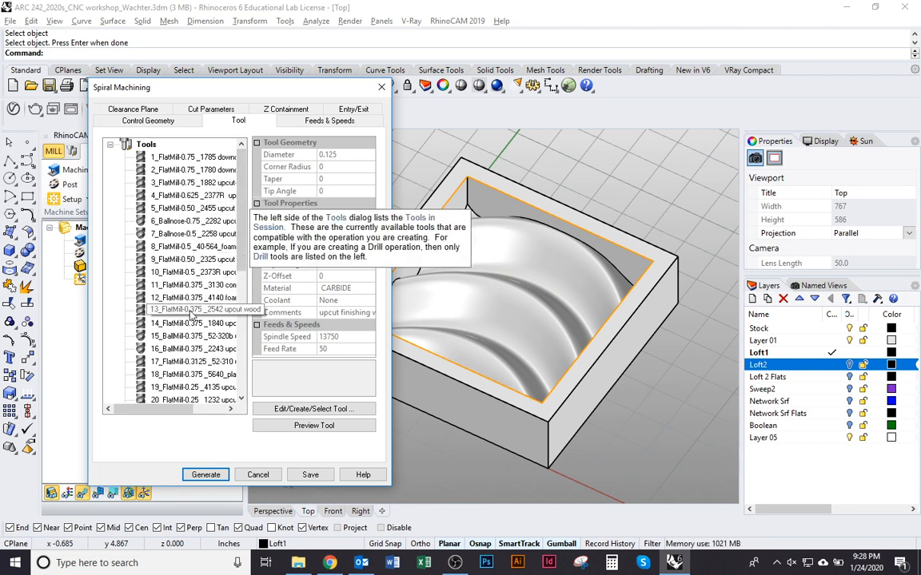
click(196, 310)
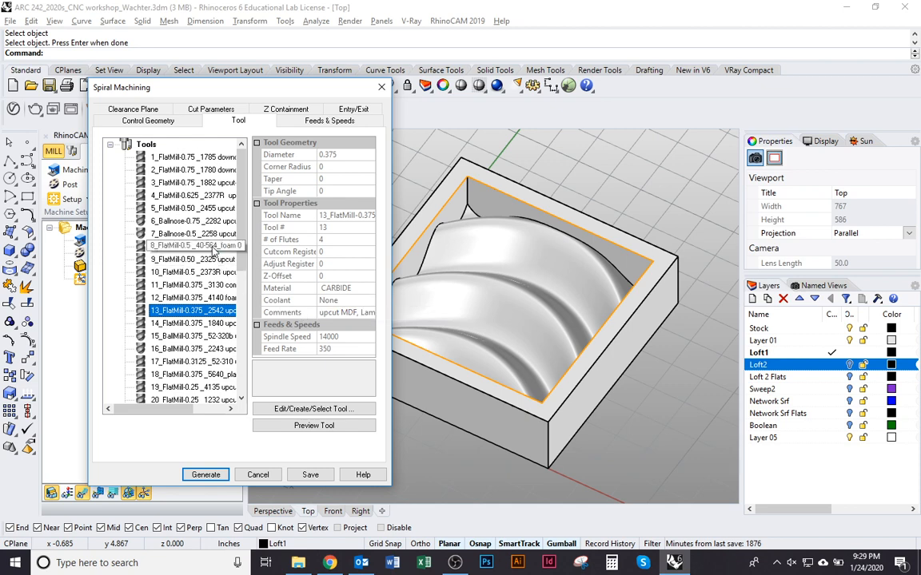
click(192, 246)
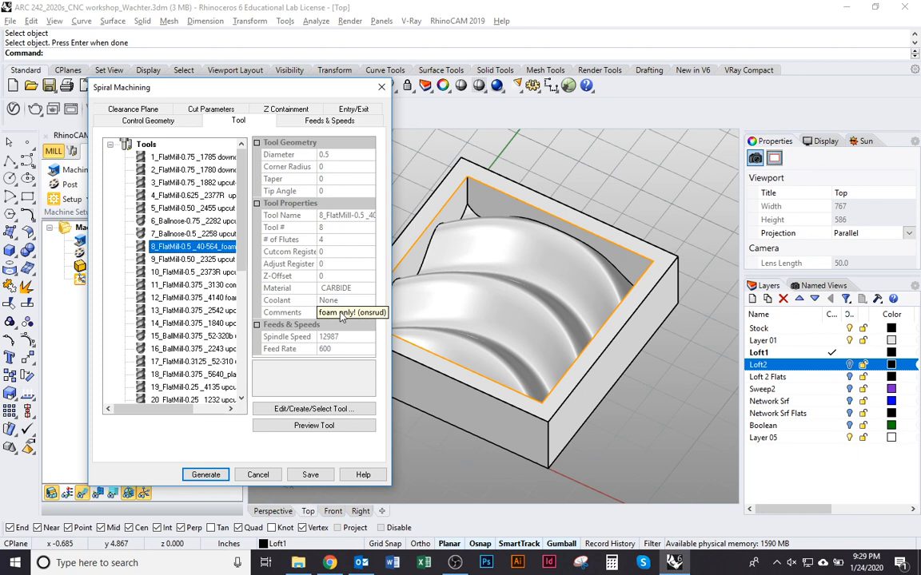
click(223, 338)
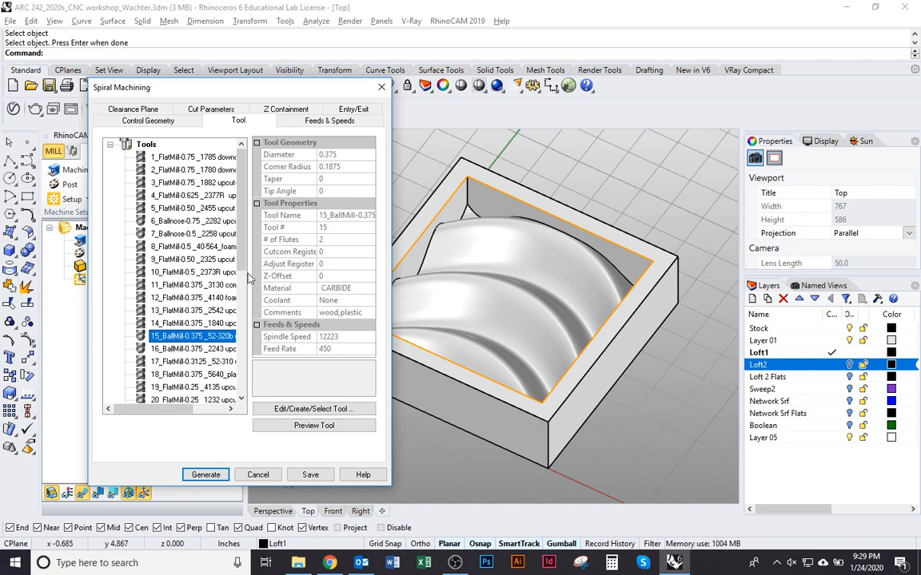
- Compare the lengths of the two 0.375 ball mills and select 16_BallMill-0.375 _2243 upcut wood as the spiral operation's tool
click(170, 349)
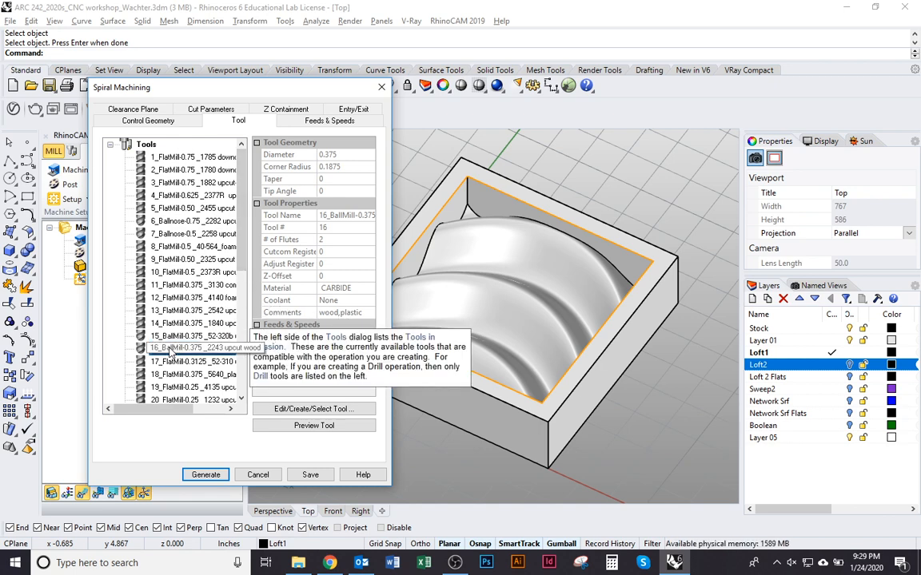
double_click(170, 349)
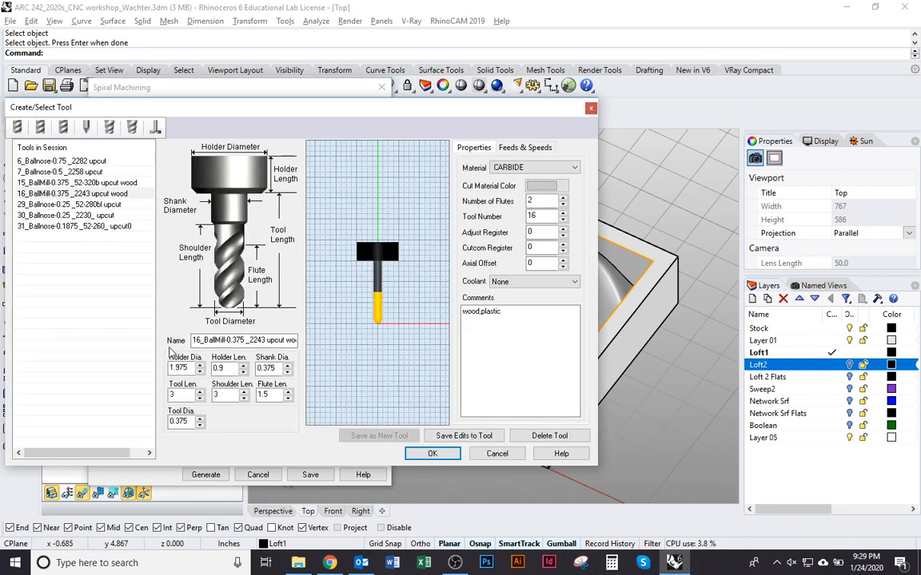
drag(276, 111, 368, 108)
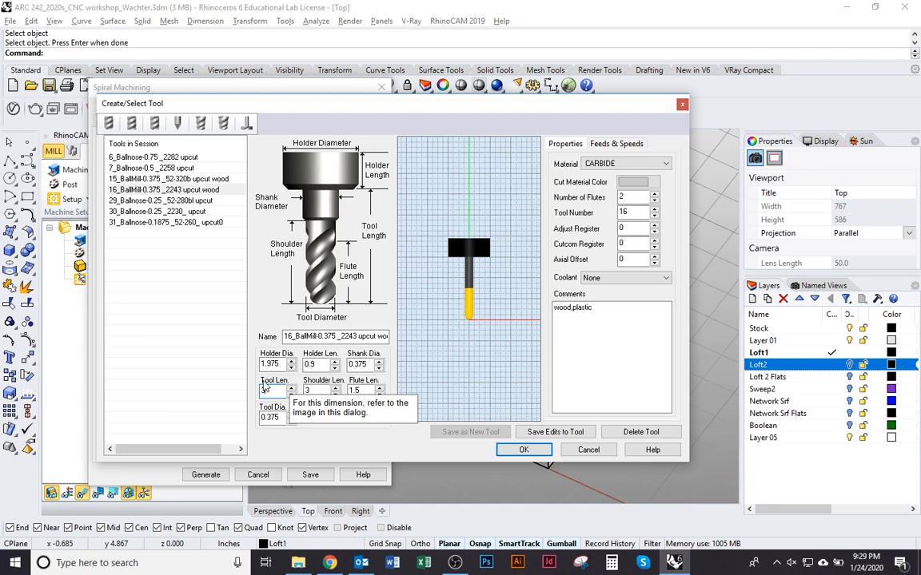
click(143, 179)
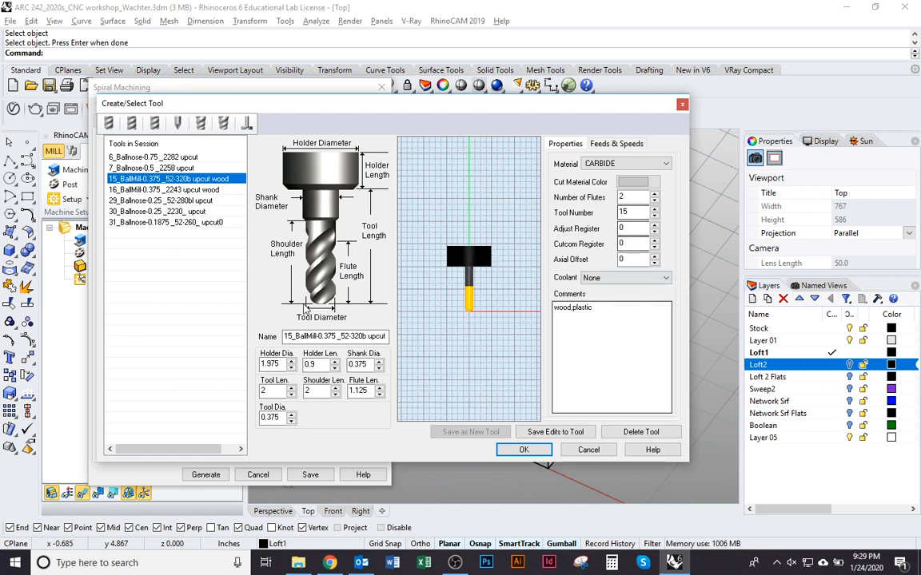
click(148, 190)
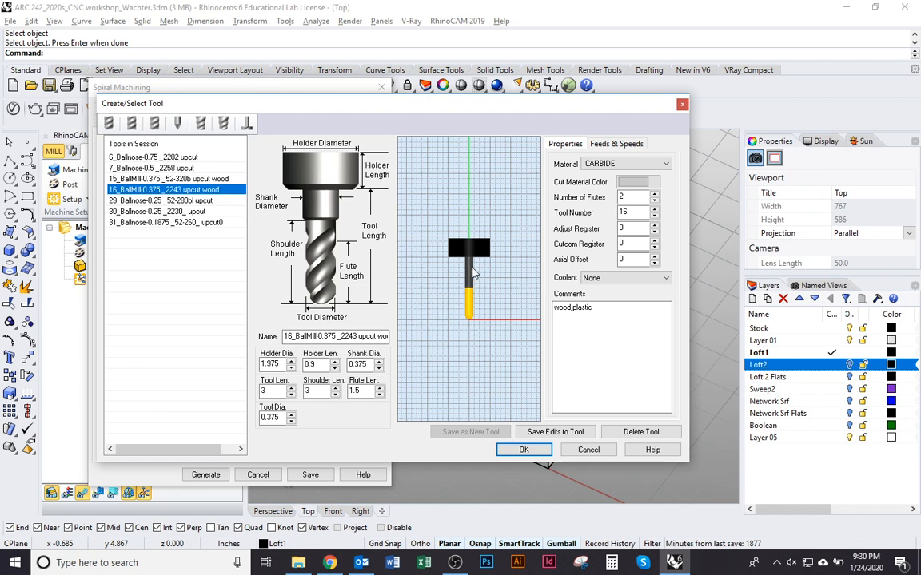
click(540, 453)
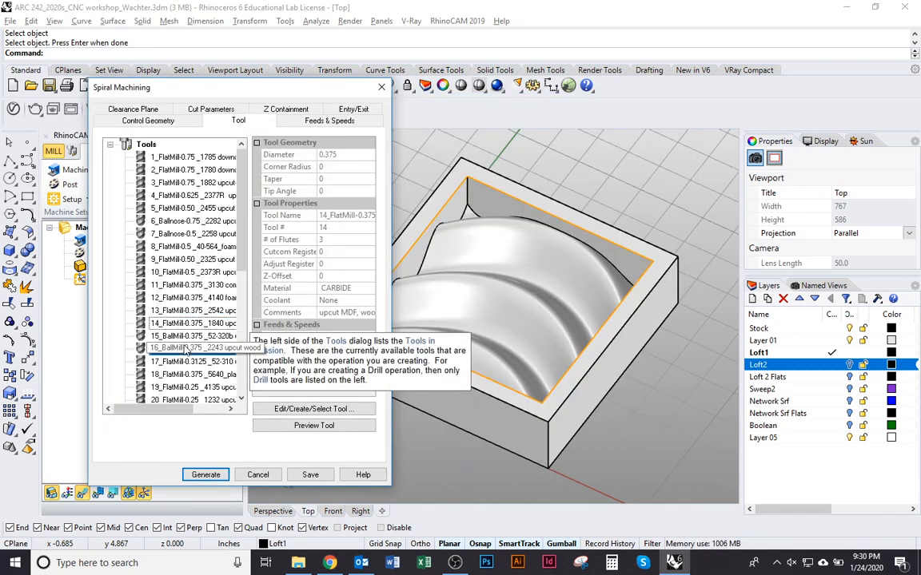
click(187, 349)
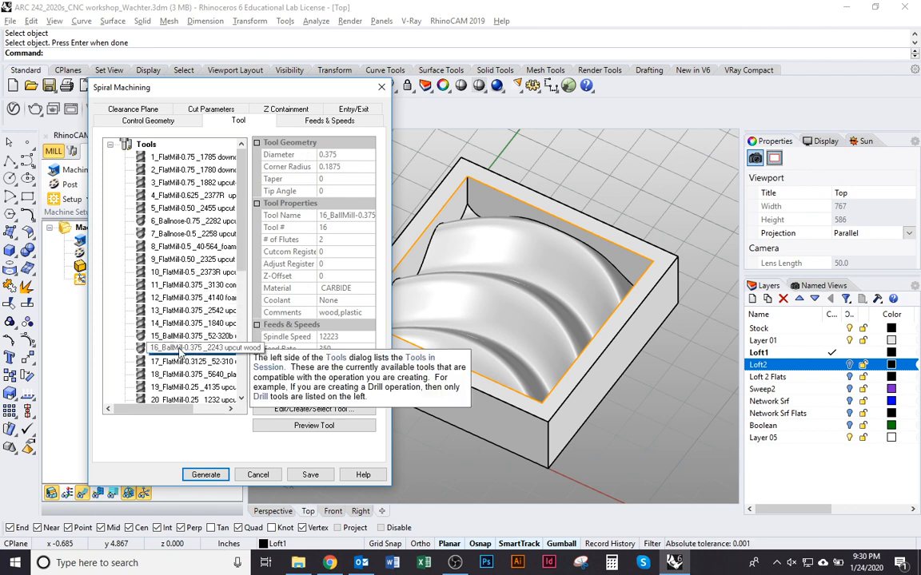
- Load the feeds and speeds from the selected tool and check the automatic clearance plane above the mold
click(303, 122)
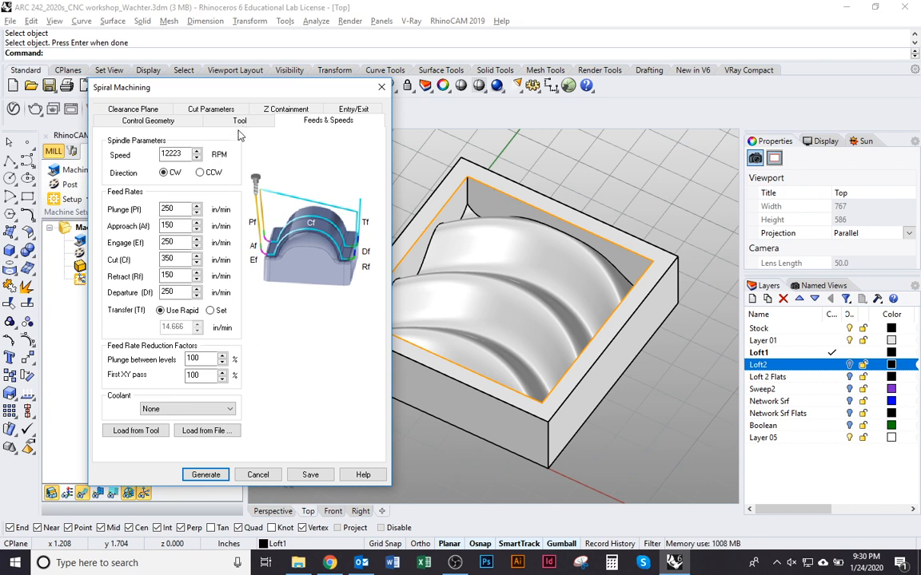
click(133, 432)
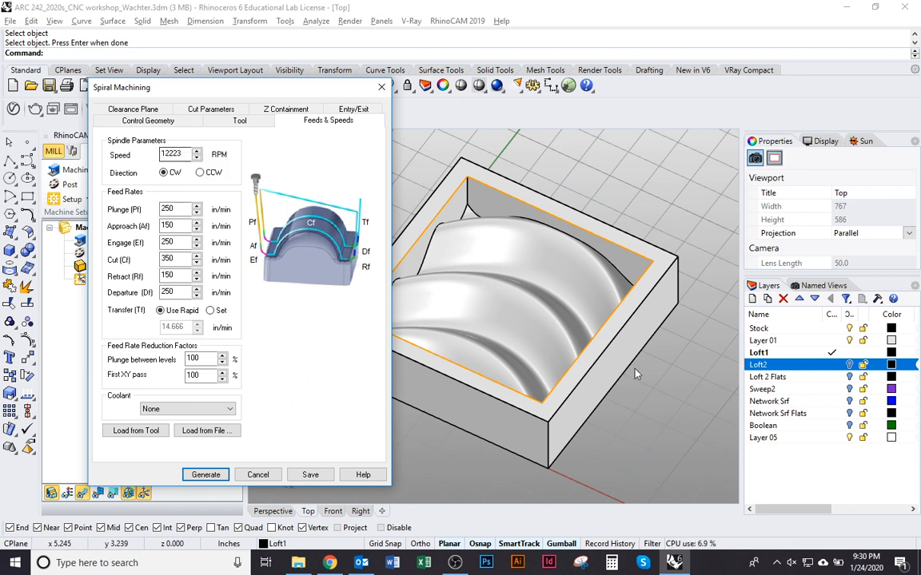
click(133, 110)
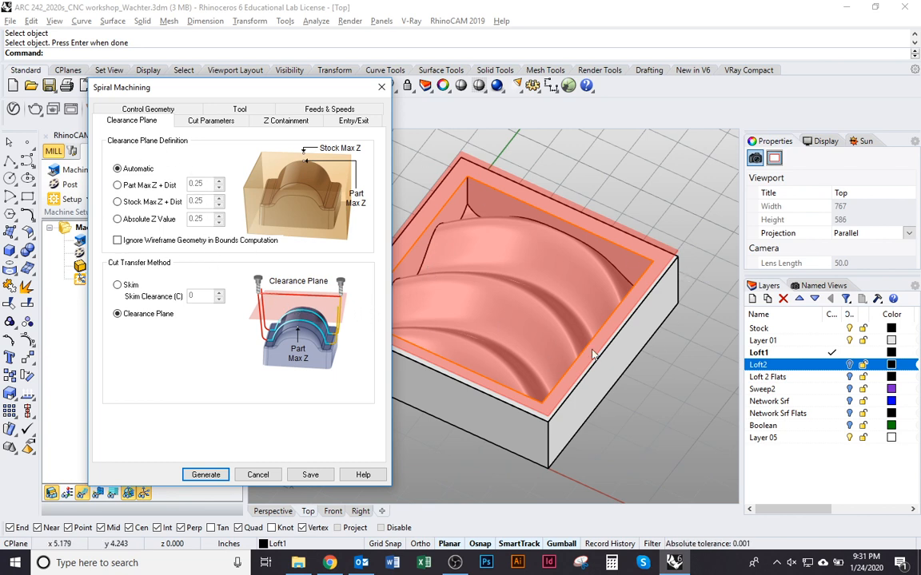
right_drag(593, 350, 644, 275)
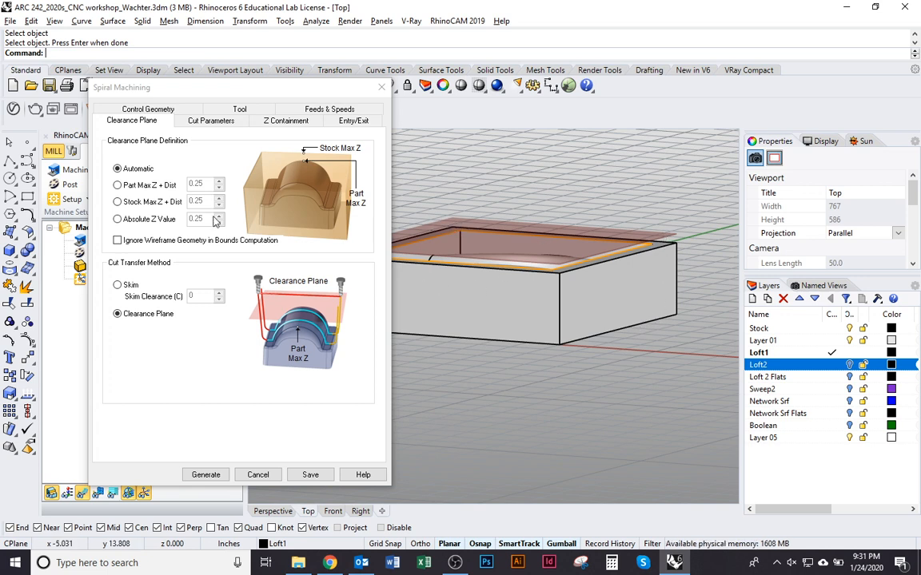
- Examine the stock allowance among the spiral cut parameters while viewing the lofted surface inside the frame
click(207, 122)
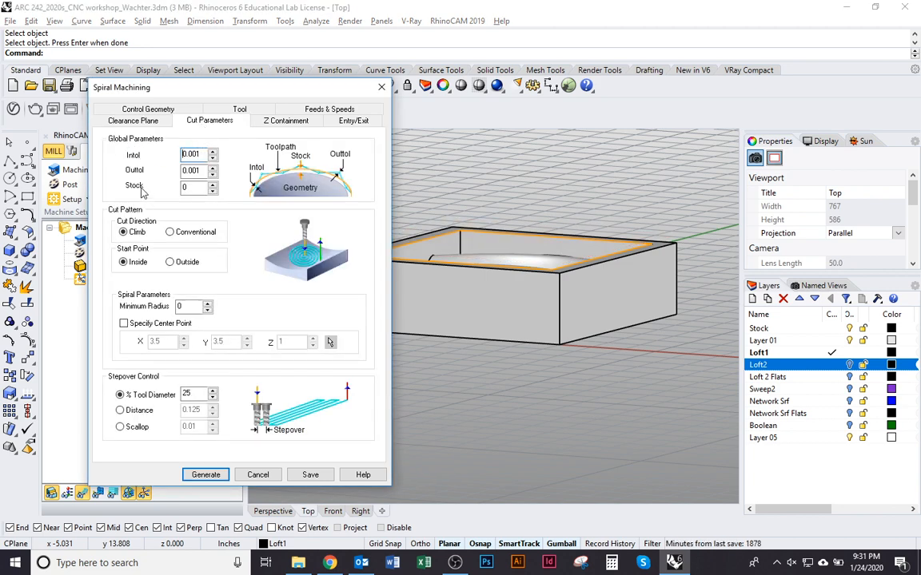
click(191, 189)
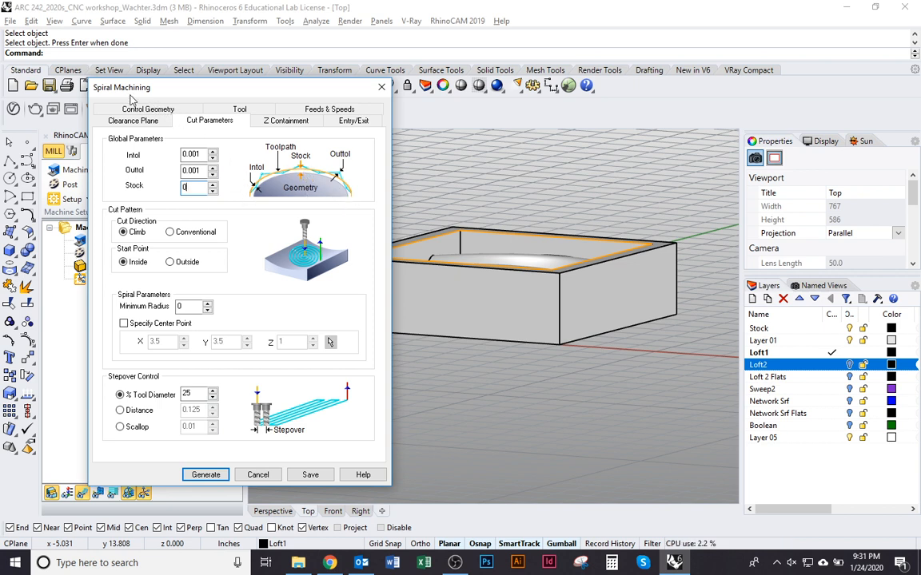
right_drag(518, 220, 506, 287)
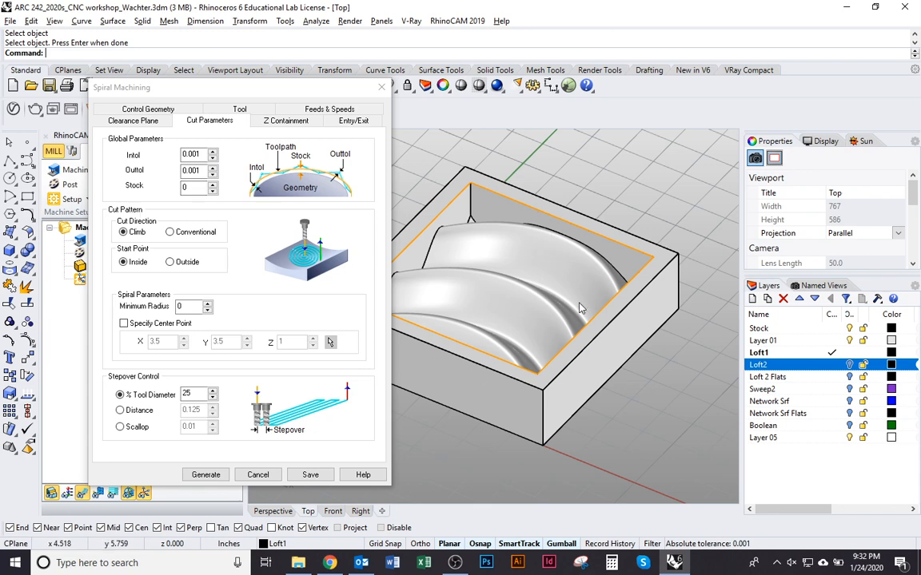
right_drag(523, 276, 574, 324)
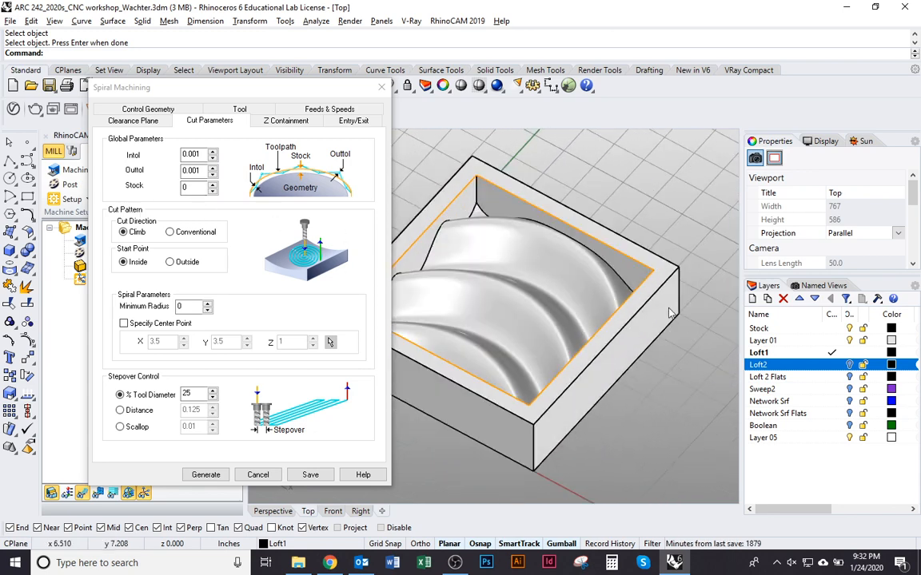
click(193, 188)
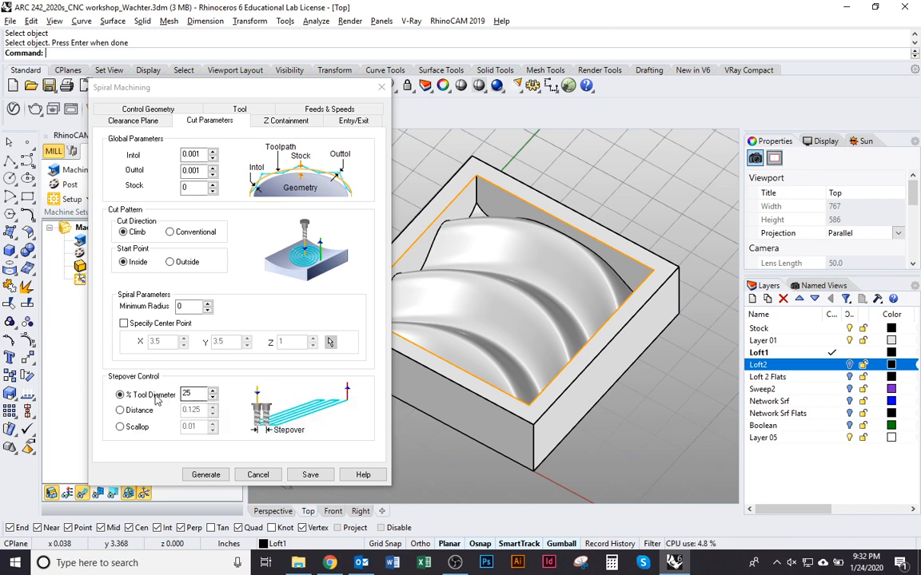
- Set the spiral stepover to 40% of the tool diameter
click(203, 394)
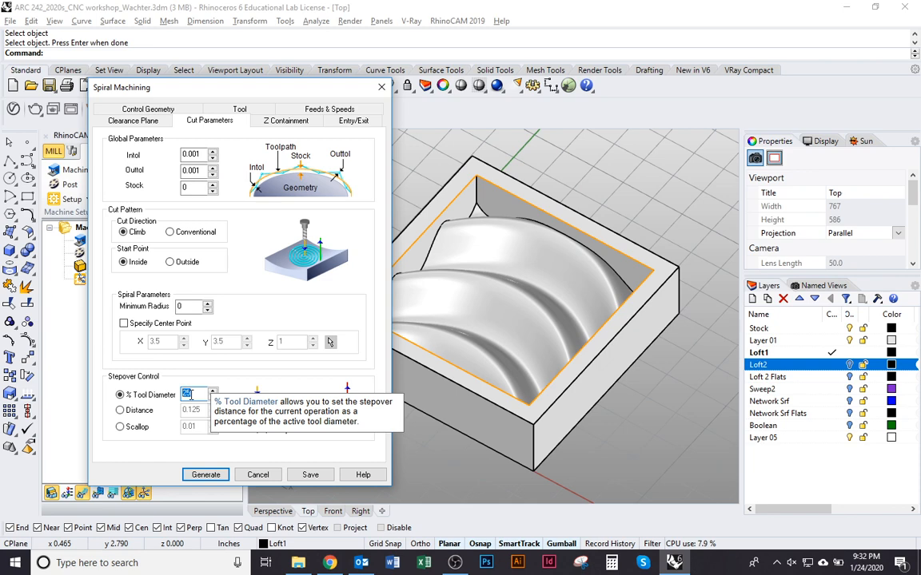
text(40)
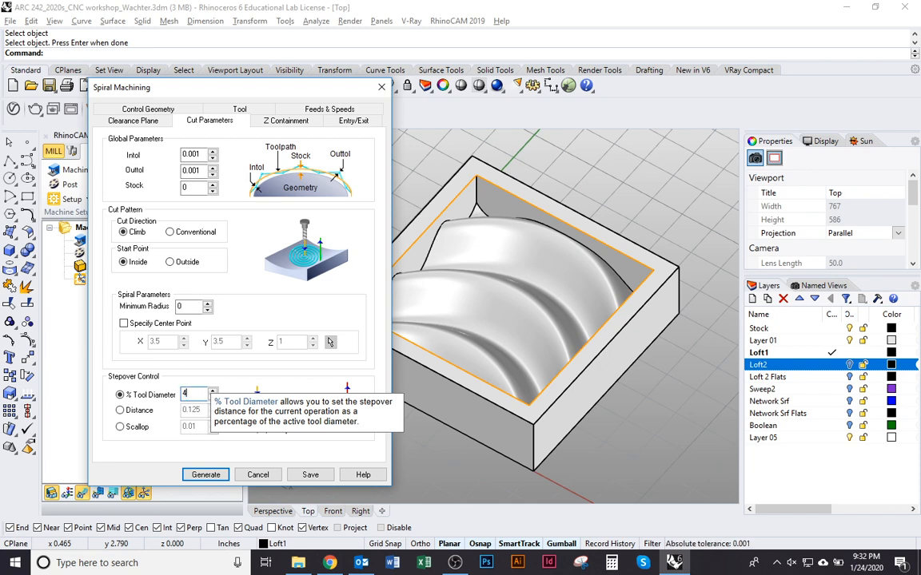
click(180, 306)
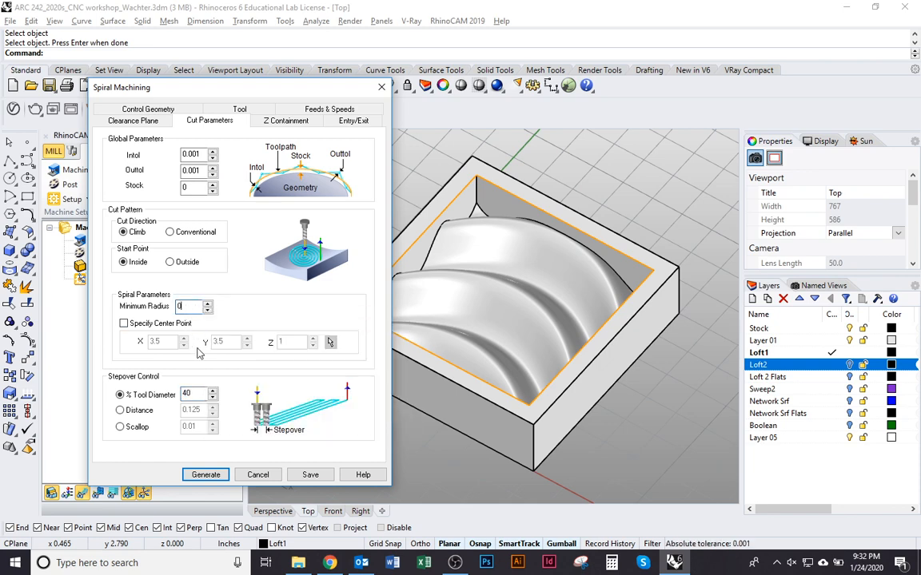
- Center the spiral on the midpoint of the frame's upper outer edge (X 3.5, Y 0, Z 2) and set the stepover to 40% of tool diameter
click(154, 326)
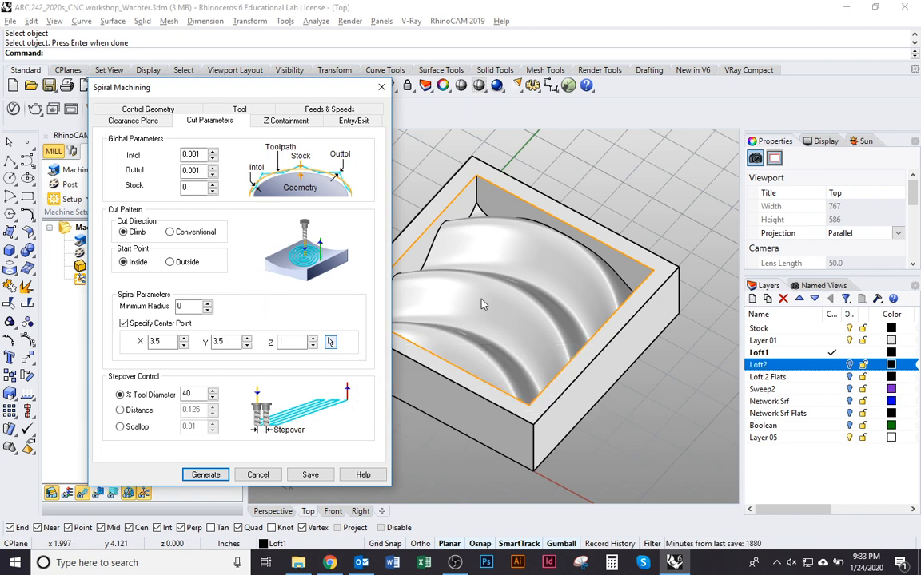
right_drag(433, 269, 547, 312)
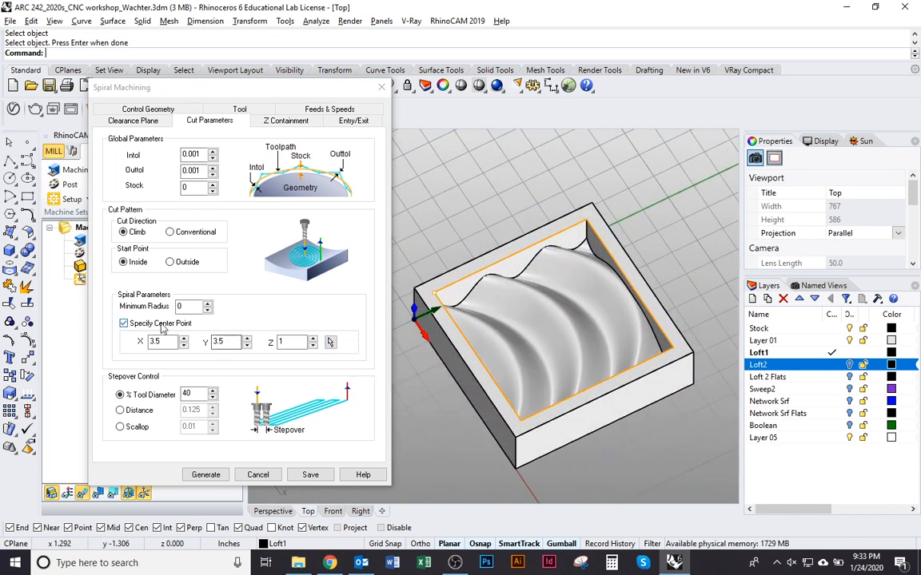
click(331, 343)
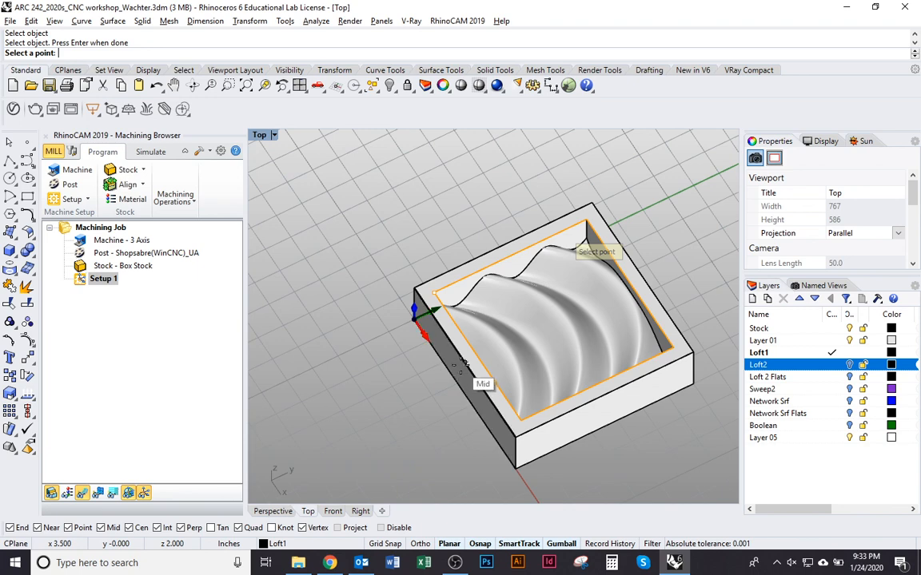
right_drag(463, 366, 399, 324)
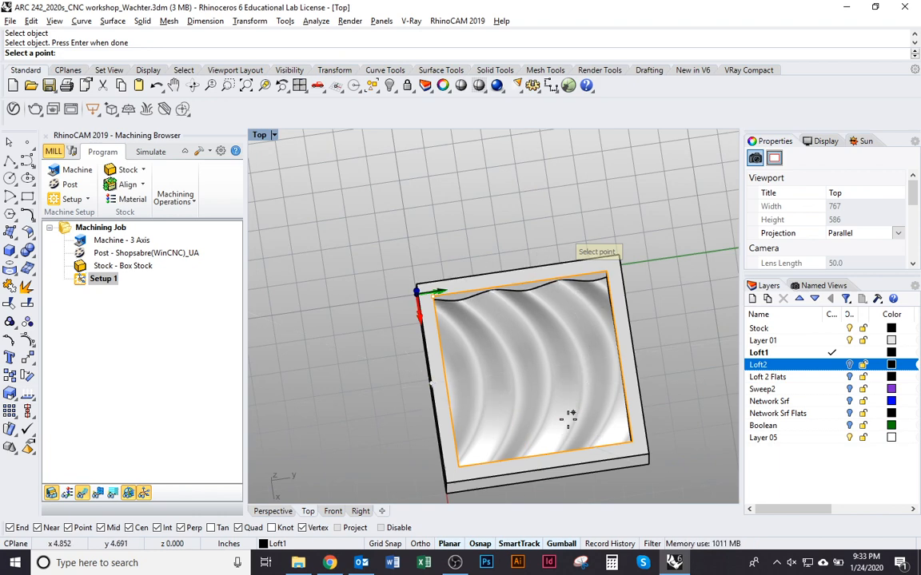
click(423, 389)
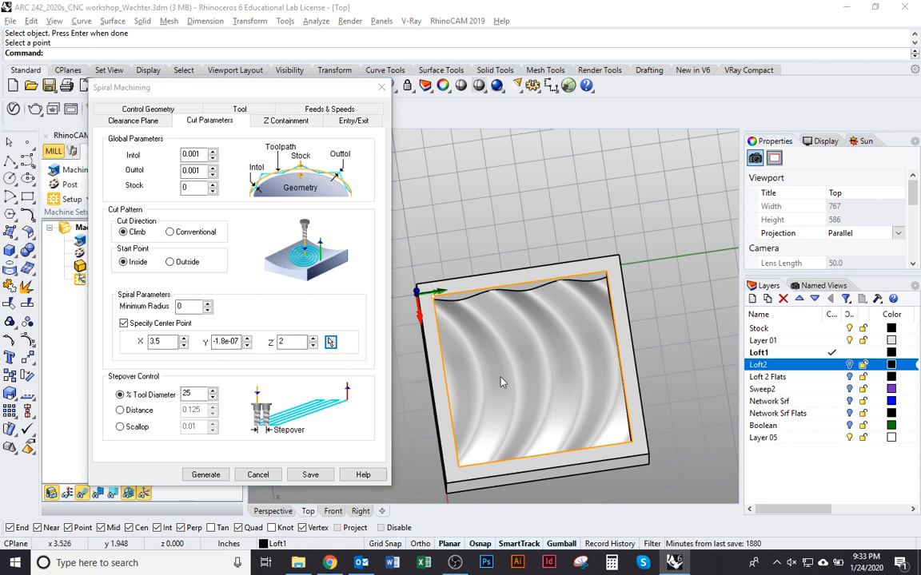
right_drag(450, 338, 552, 336)
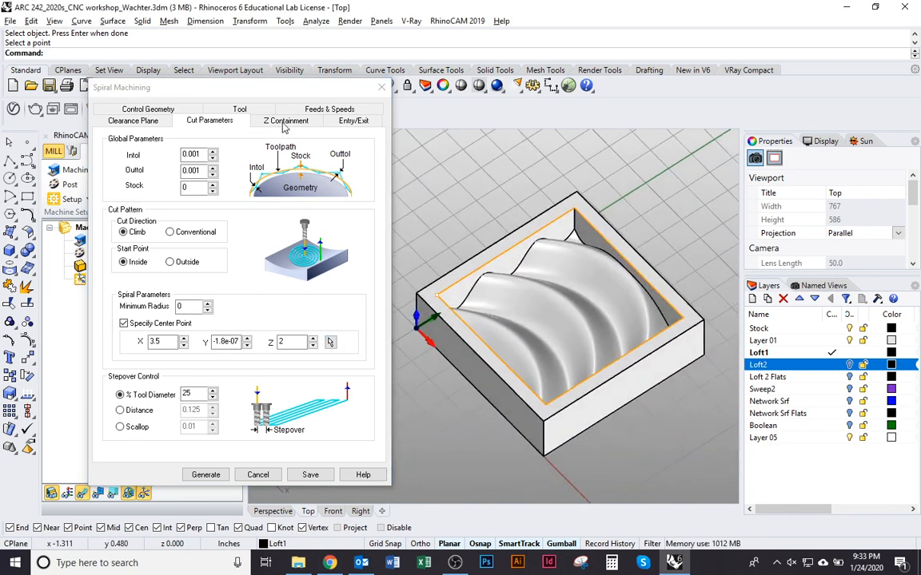
double_click(193, 394)
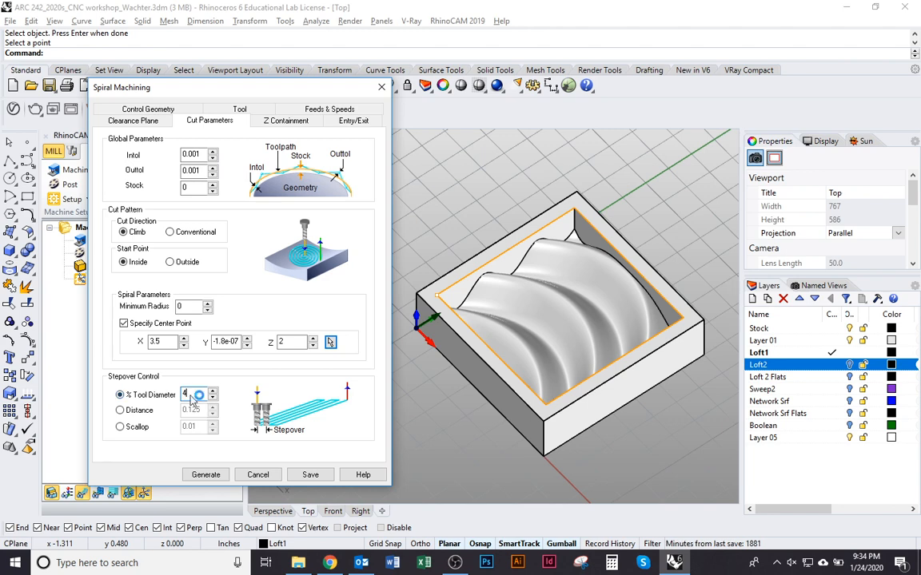
text(40)
- Enable the lowest Z limit in the spiral operation's Z containment and set it to 0.5
click(285, 120)
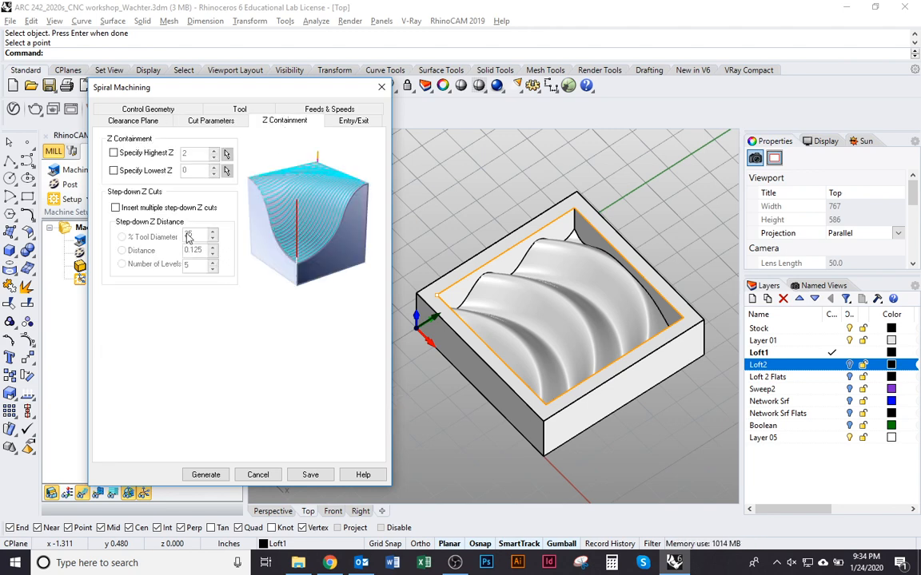
mouse_move(117, 177)
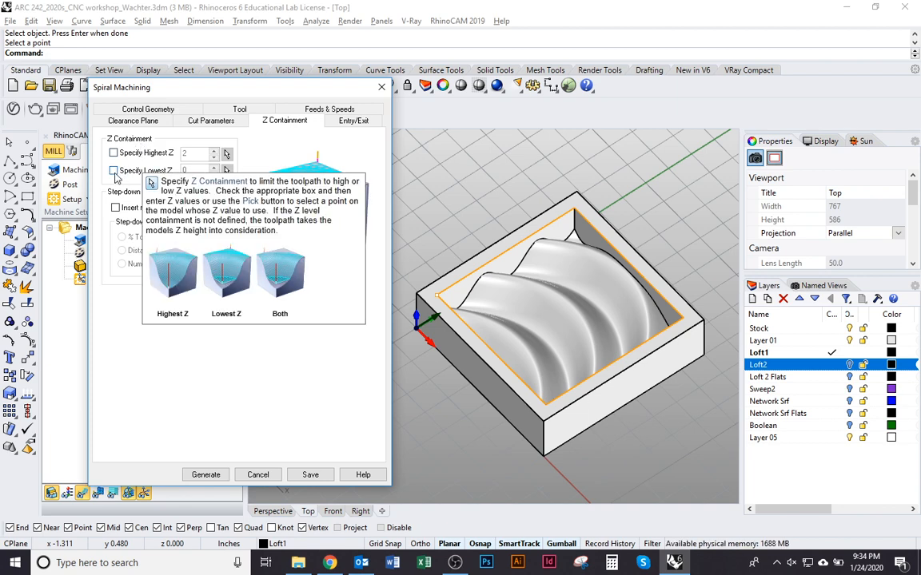
click(114, 171)
click(192, 171)
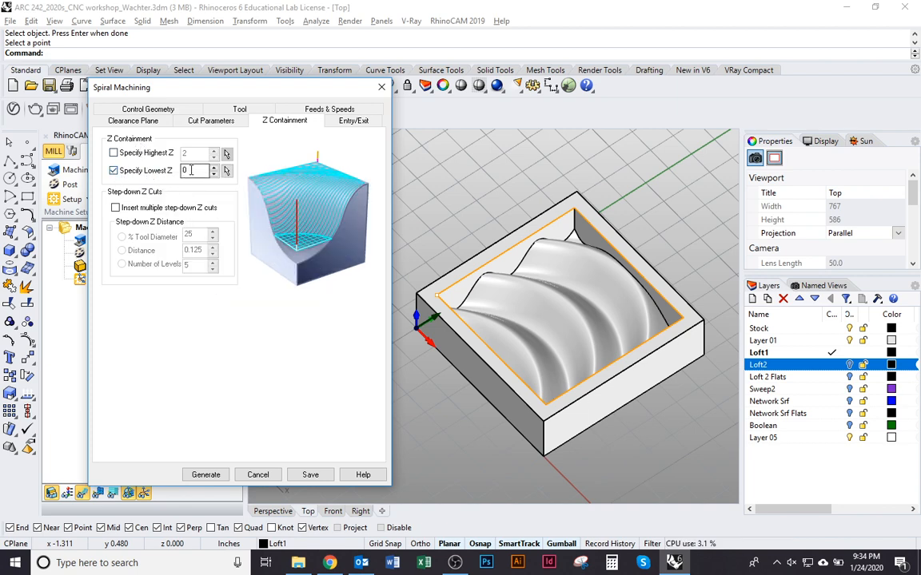
mouse_move(581, 228)
right_down()
mouse_move(569, 339)
mouse_move(582, 230)
right_up()
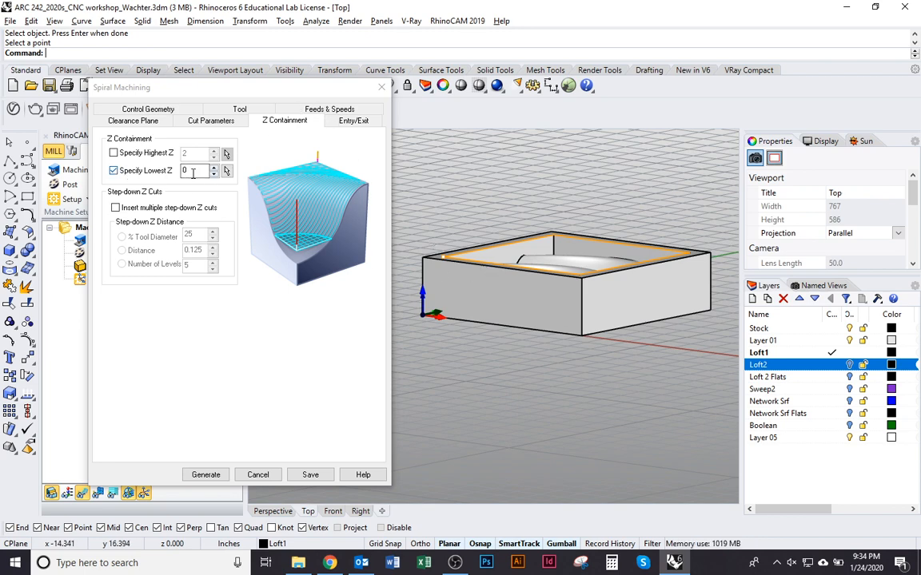
mouse_move(454, 206)
right_down()
mouse_move(521, 247)
mouse_move(533, 239)
mouse_move(518, 254)
right_up()
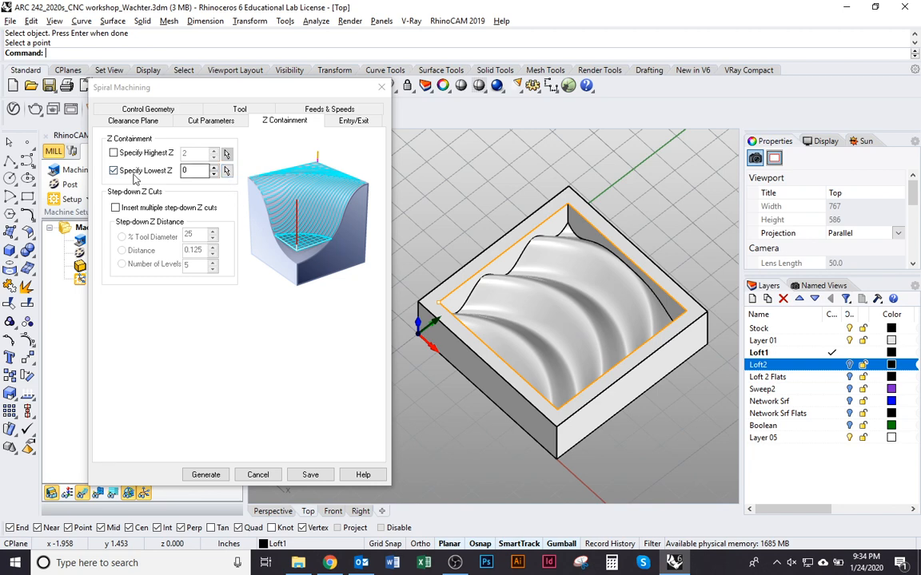
mouse_move(125, 174)
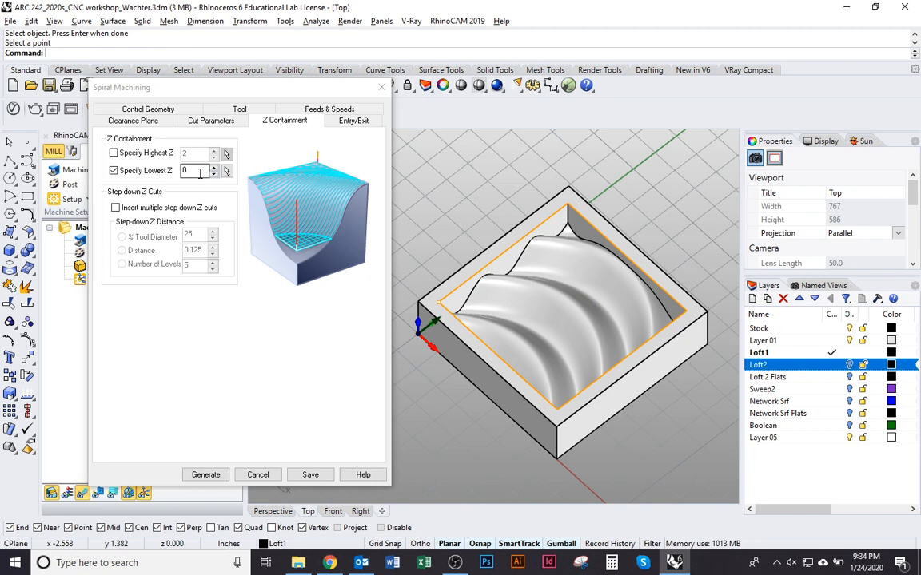
right_drag(618, 355, 616, 319)
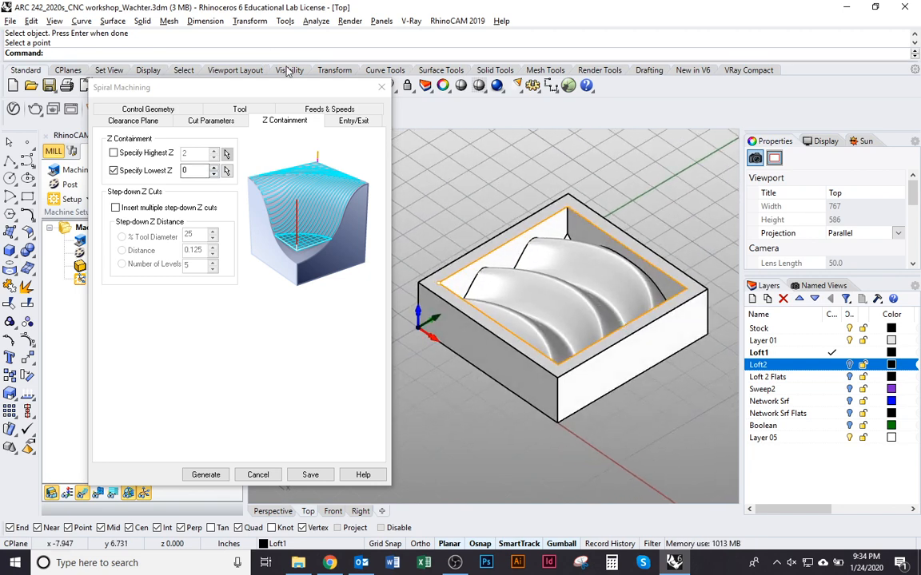
mouse_move(286, 89)
mouse_down()
mouse_move(237, 469)
mouse_move(271, 80)
mouse_up()
click(207, 160)
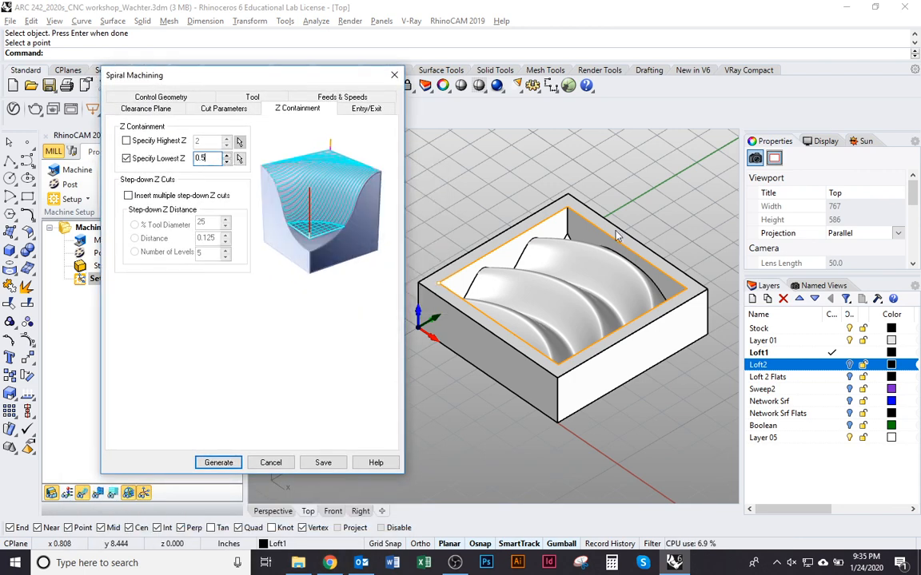
- Show the mold in wireframe display and check the lowest Z plane against the lofted surface
right_drag(554, 207, 594, 228)
key(ctrl+alt+w)
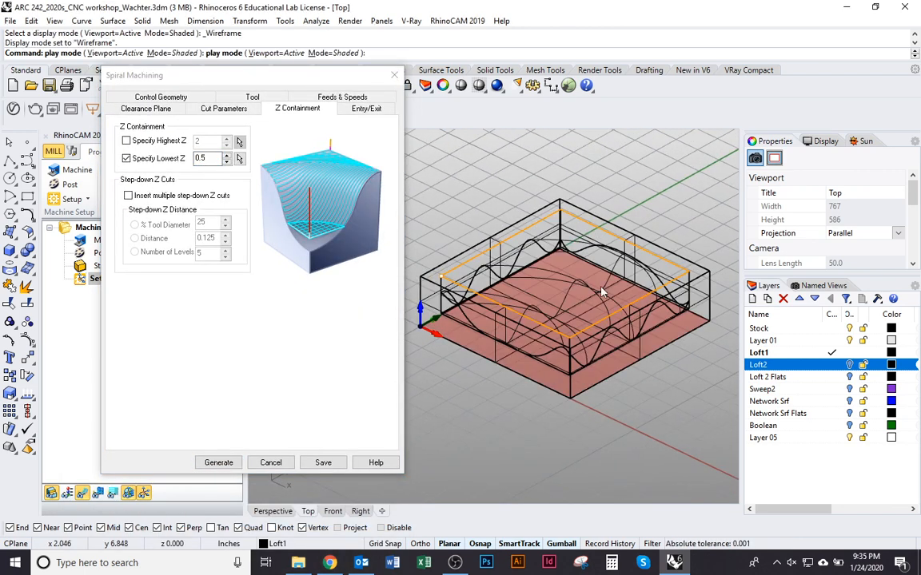
right_drag(601, 322, 613, 297)
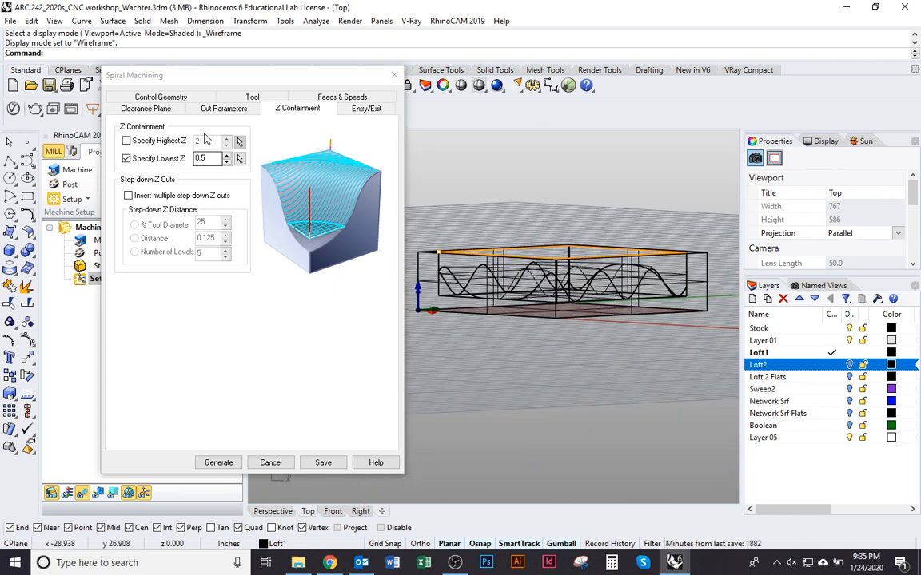
- Generate the spiral toolpath with the current Z containment and view it inside the frame
click(237, 303)
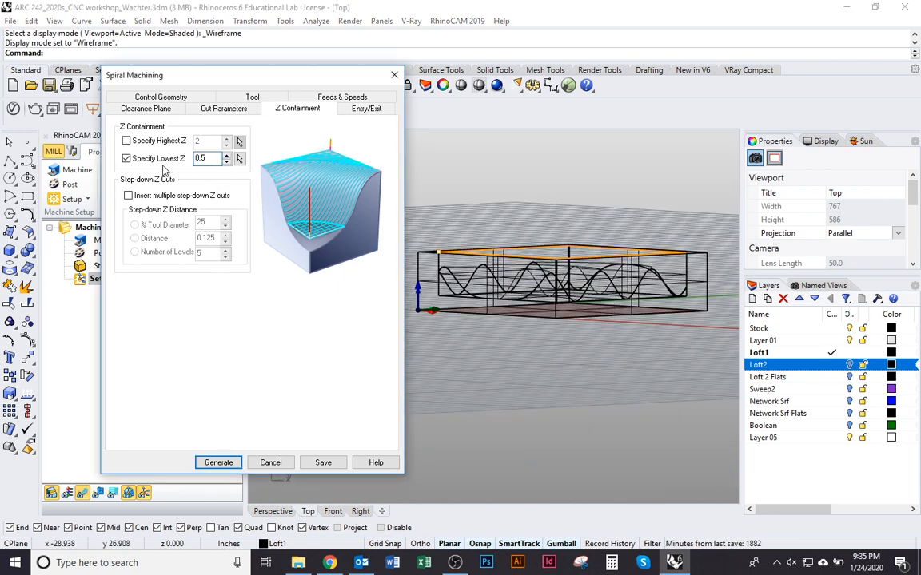
key(Return)
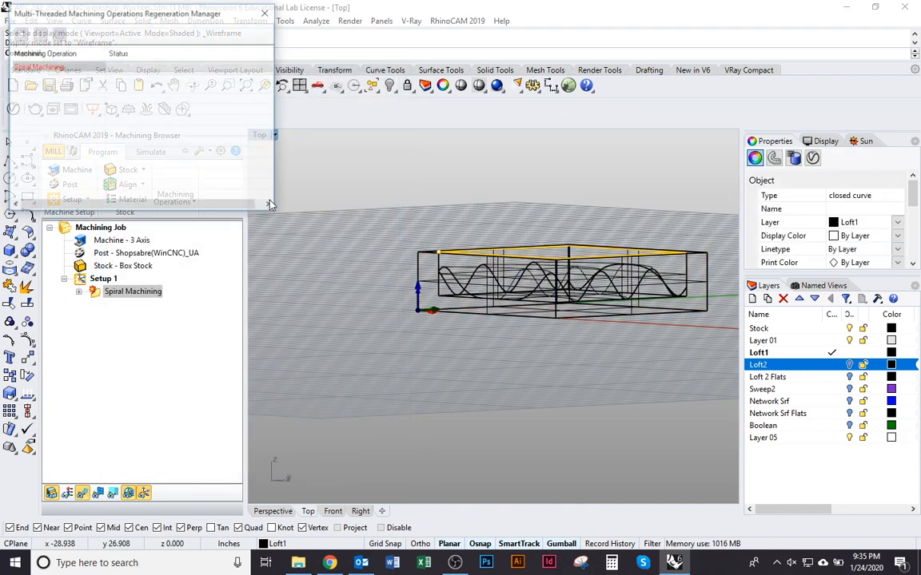
right_drag(423, 284, 418, 312)
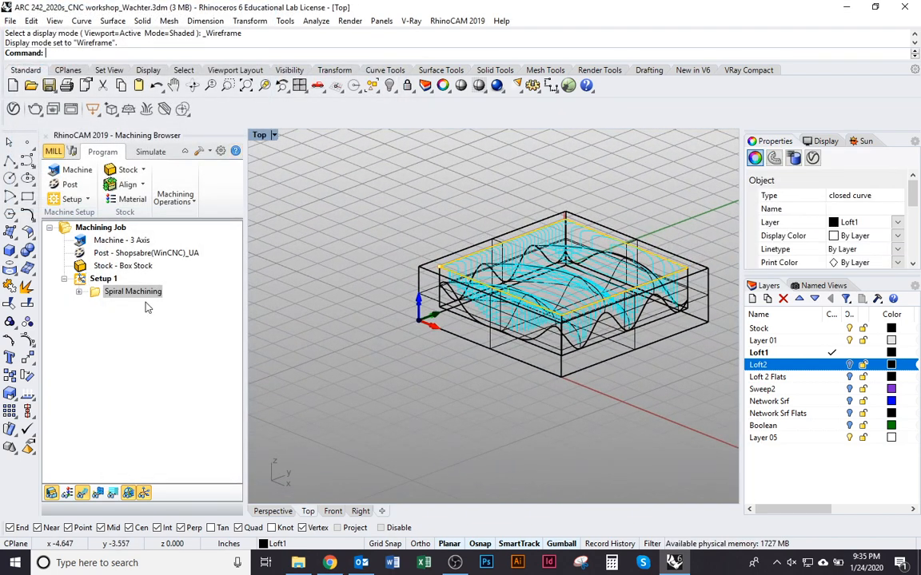
- Reopen the spiral machining operation and examine how its lowest Z plane meets the bottom of the lofted surface
click(95, 296)
double_click(133, 291)
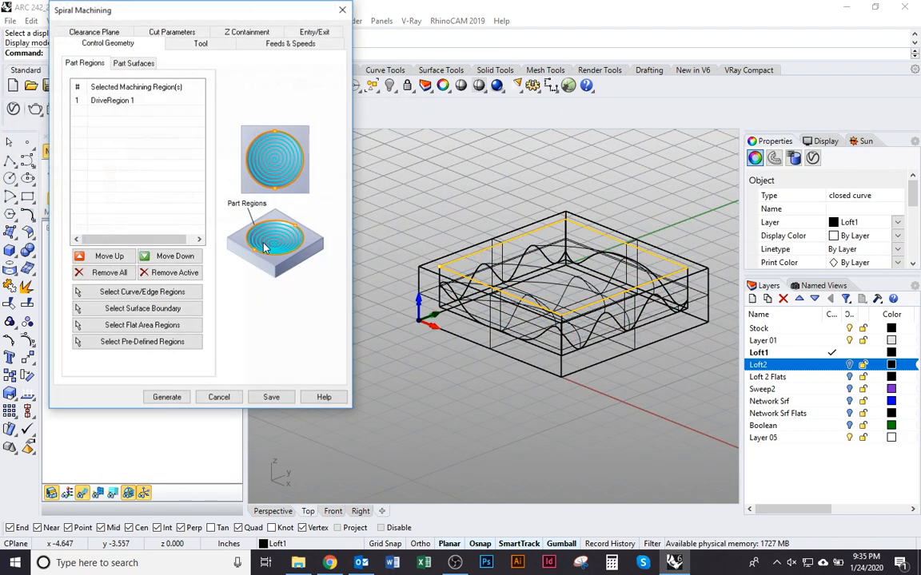
click(245, 43)
right_drag(563, 333, 571, 299)
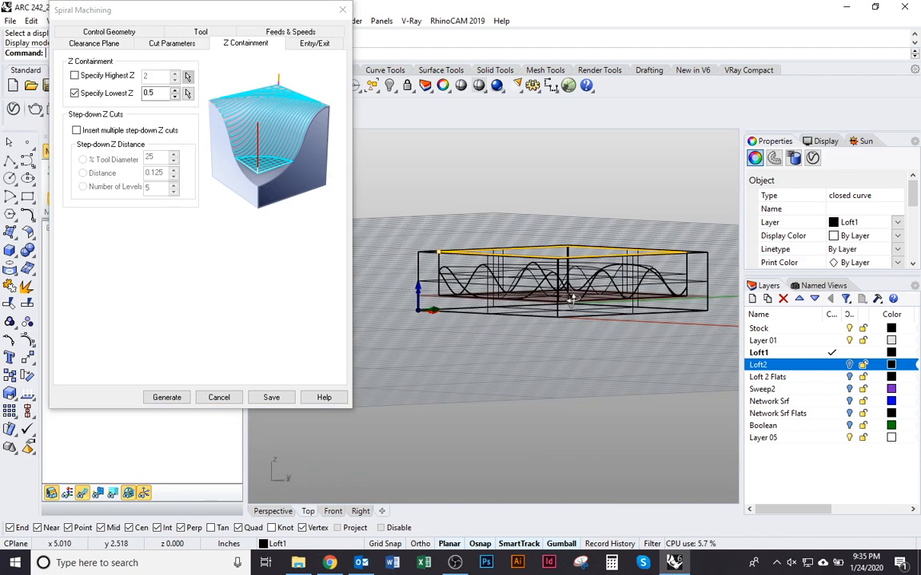
scroll(629, 318, up, 7)
right_drag(653, 259, 659, 286)
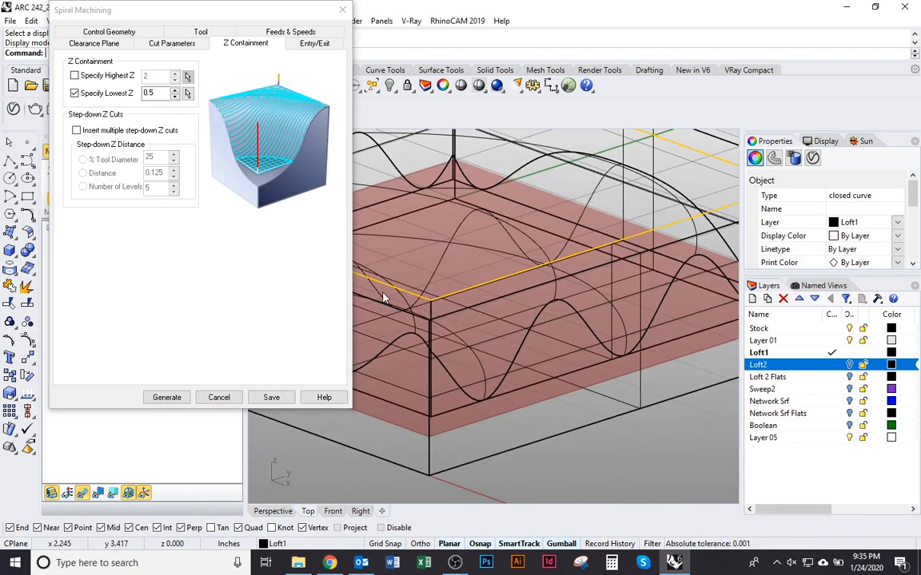
scroll(657, 362, down, 5)
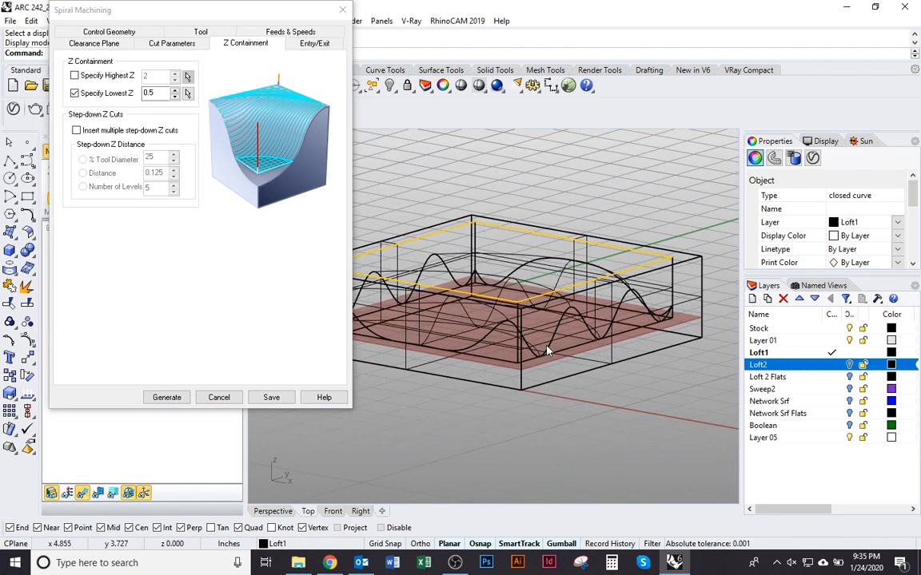
right_drag(492, 310, 489, 336)
- Review the spiral operation's entry motion settings and regenerate the toolpath
click(305, 35)
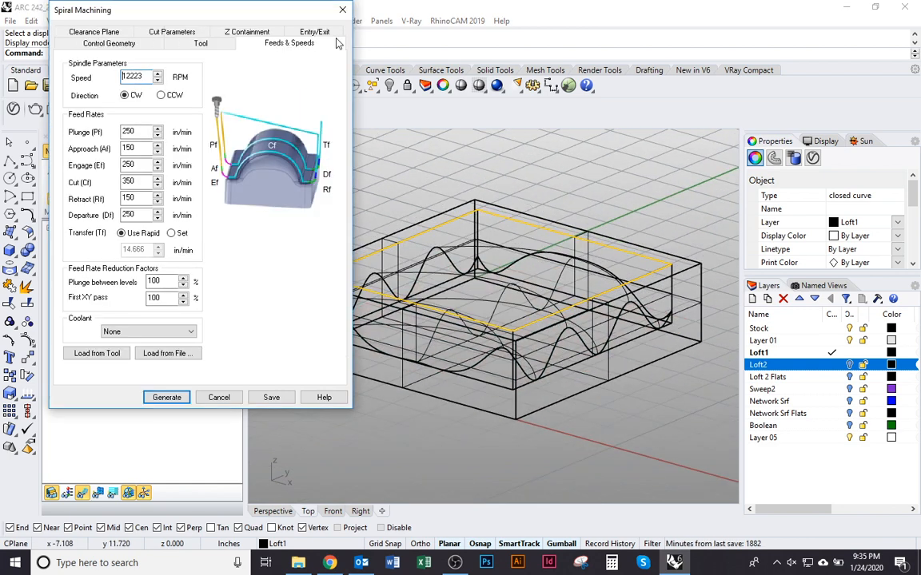
click(331, 34)
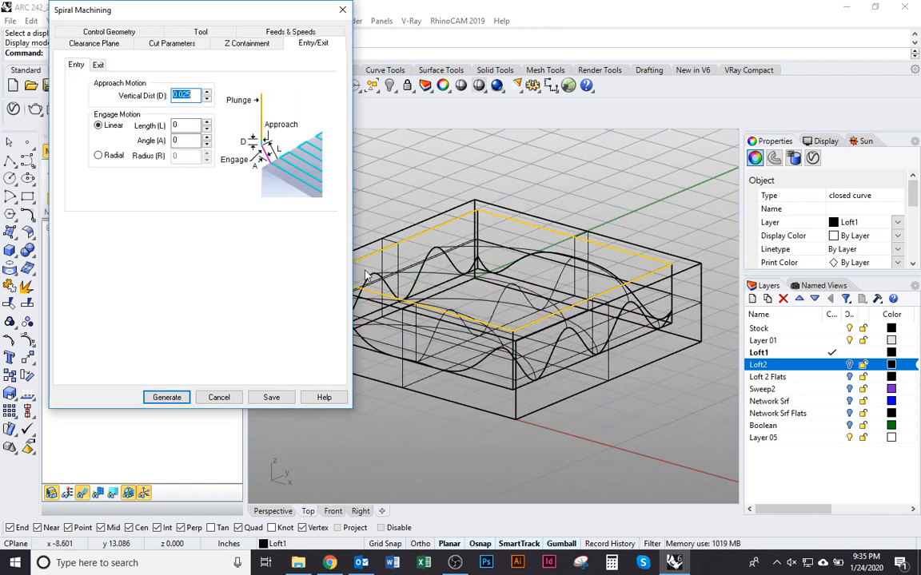
click(167, 397)
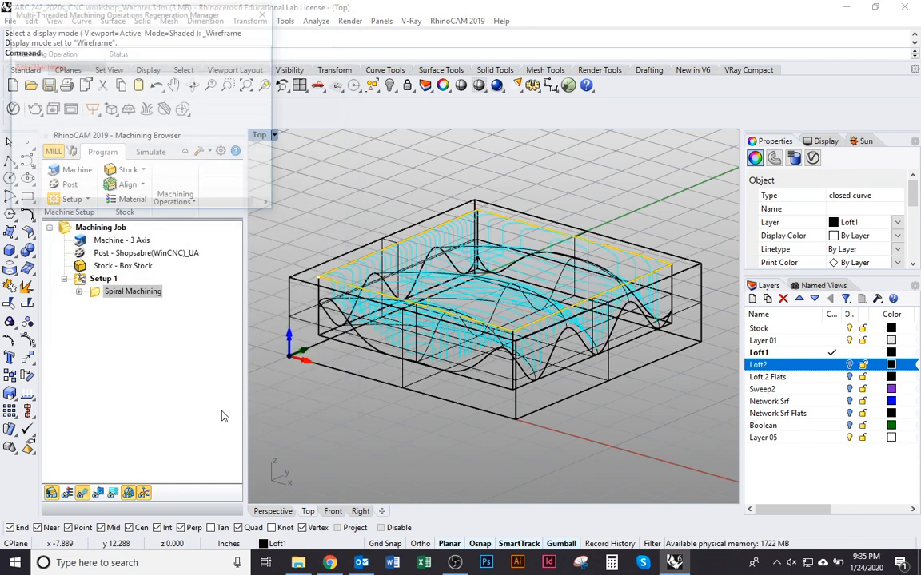
- Inspect the spiral toolpath over the lofted surface from above and at an angle, briefly toggling its visibility
right_drag(486, 258, 480, 295)
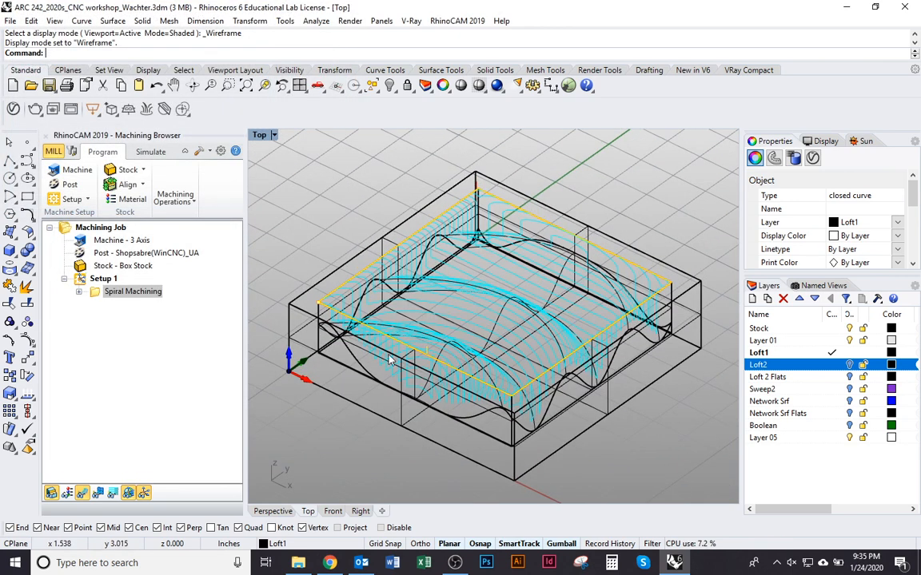
click(84, 496)
click(84, 496)
right_drag(505, 323, 457, 345)
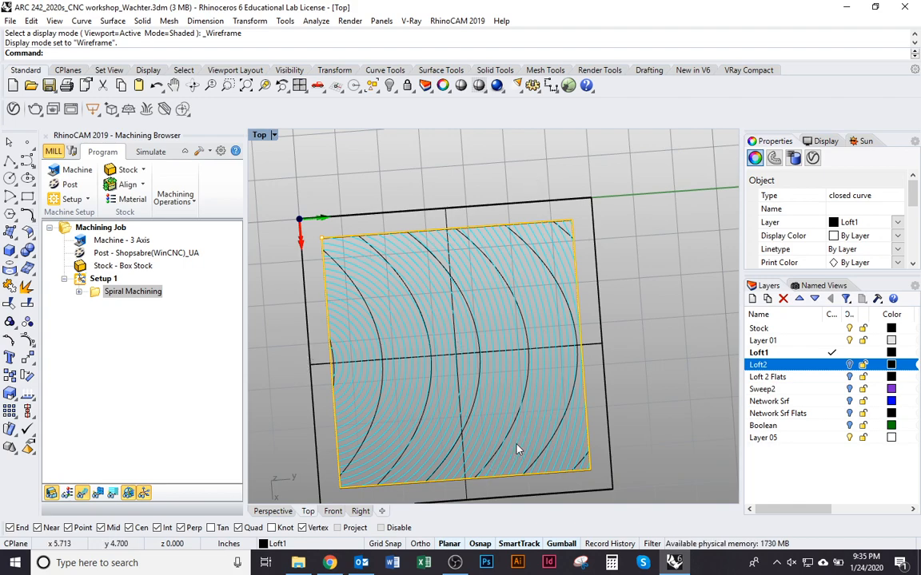
right_drag(451, 296, 484, 256)
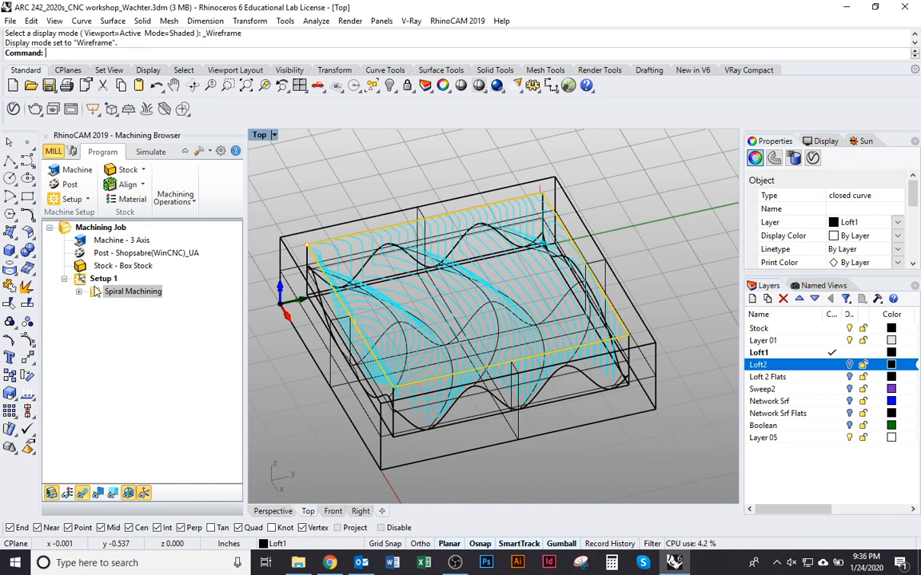
- Simulate the machining of Setup 1 and inspect the cut stock from above and at an angle
click(96, 281)
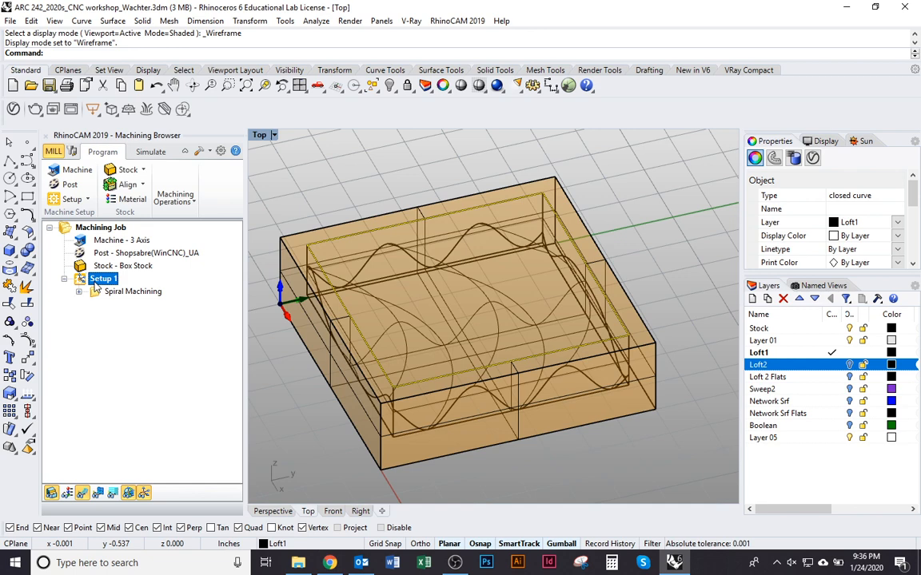
right_click(96, 281)
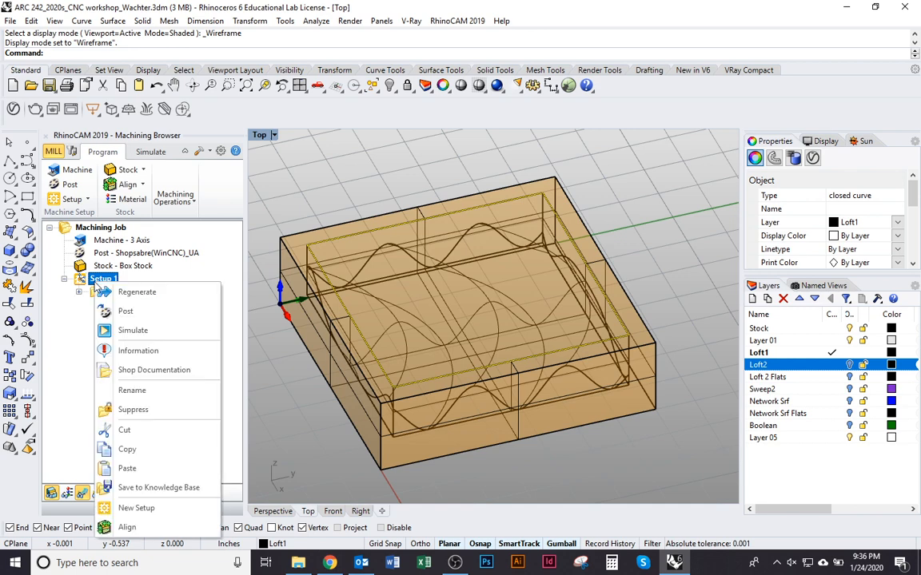
click(124, 333)
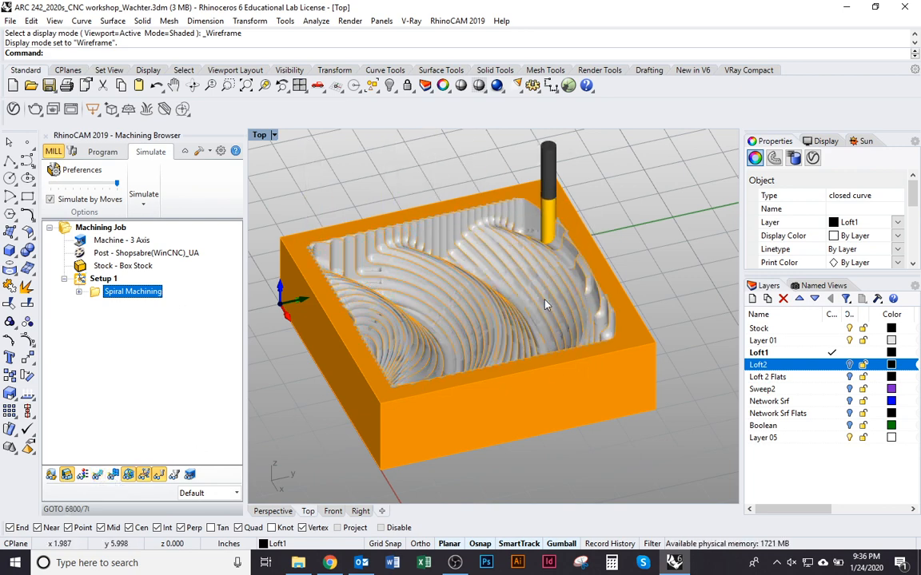
ctrl+shift+right_drag(525, 256, 482, 372)
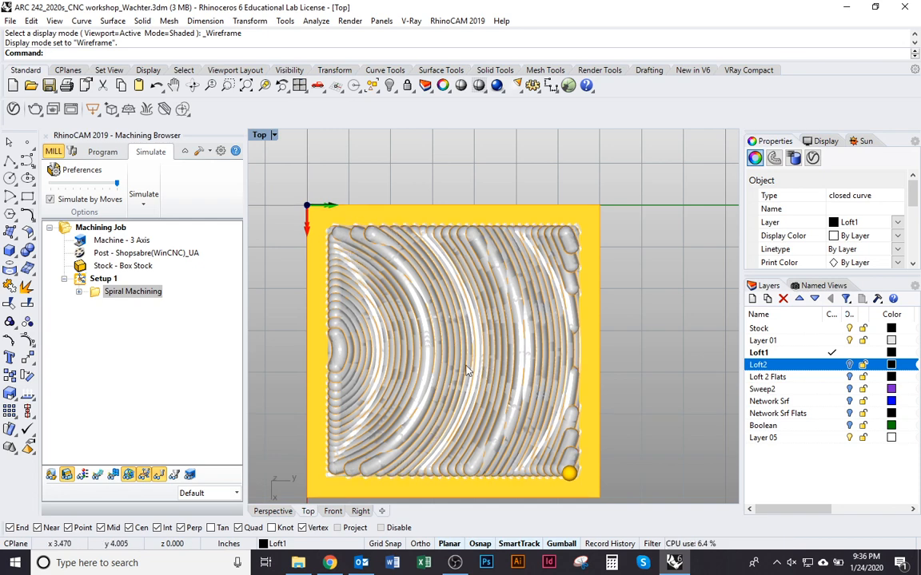
ctrl+shift+right_drag(374, 296, 439, 295)
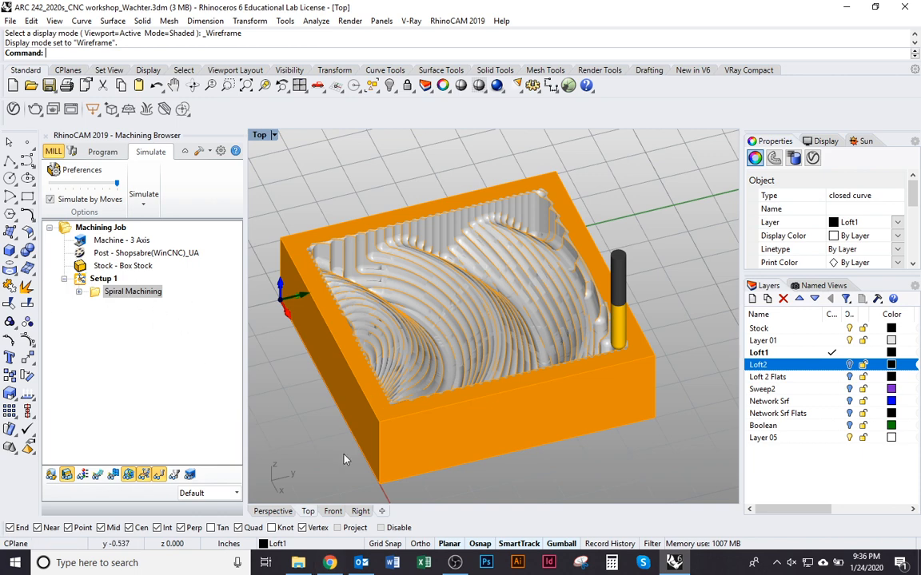
- Switch to Chrome and consult the simulation illustrations on page 148 of the SoA Software Guidebook PDF
mouse_move(336, 571)
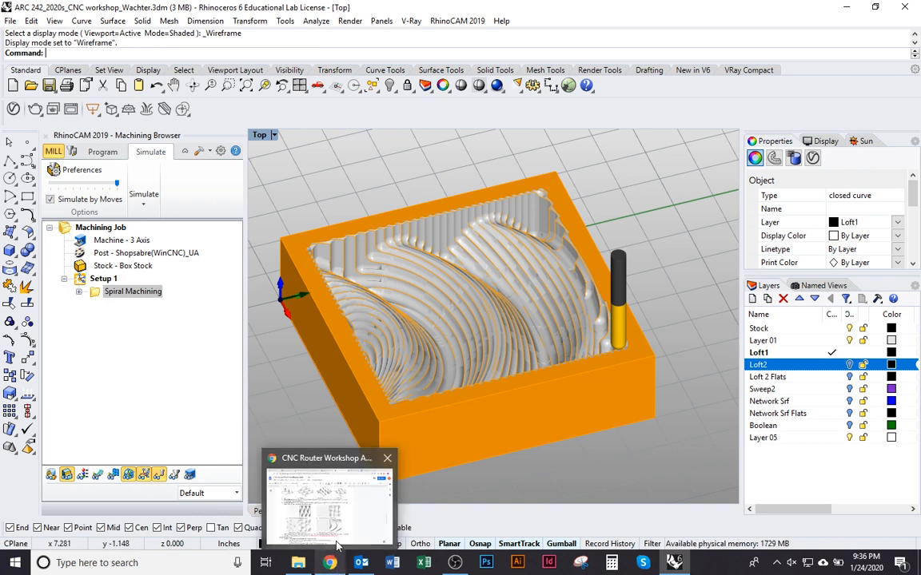
click(330, 500)
click(740, 16)
scroll(547, 279, down, 2)
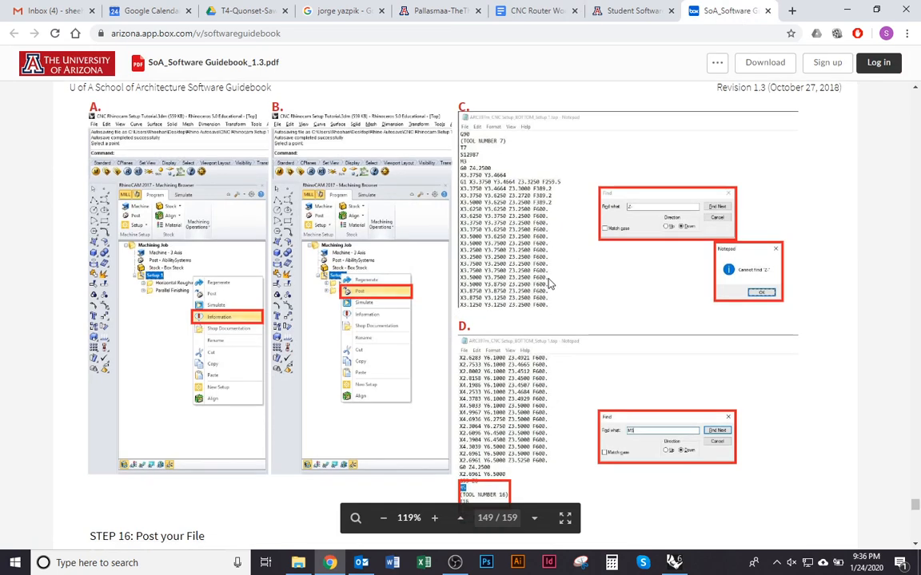
scroll(549, 284, up, 10)
scroll(565, 301, down, 2)
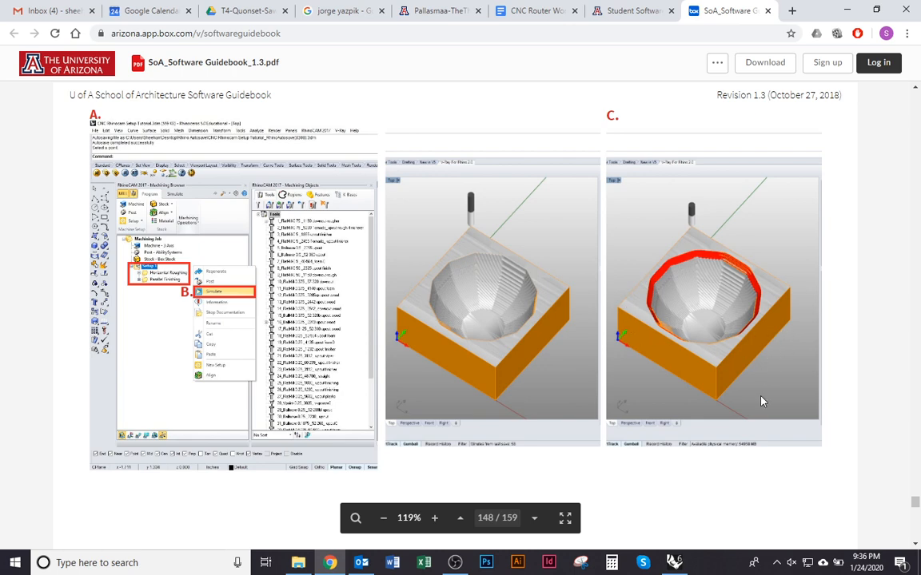
- Switch back to Rhino, inspect the simulated stock and return the machining browser to programming mode
mouse_move(685, 566)
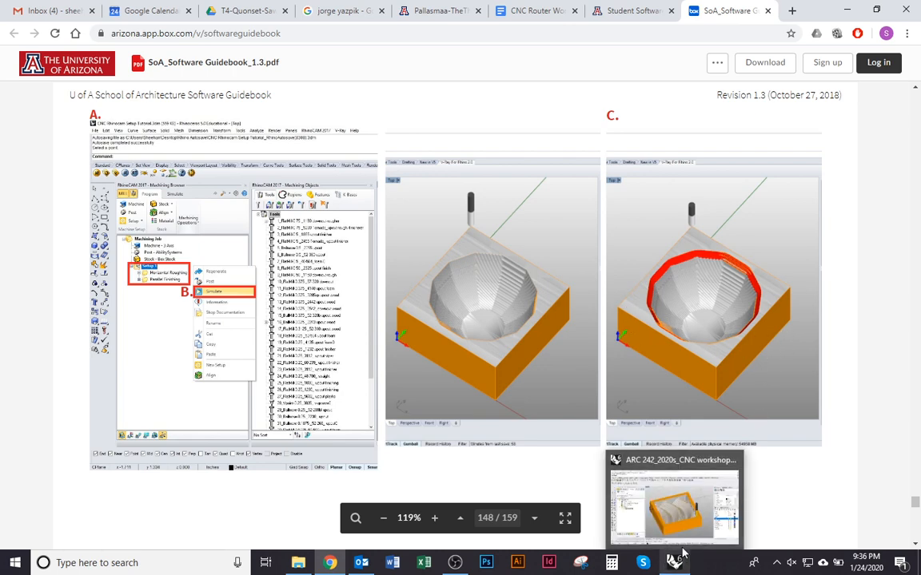
click(682, 548)
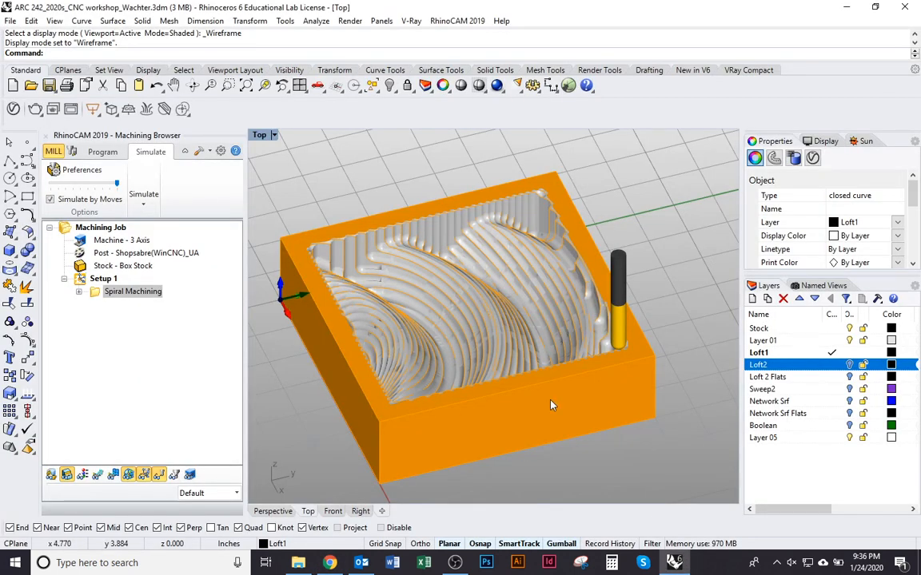
right_drag(583, 252, 545, 260)
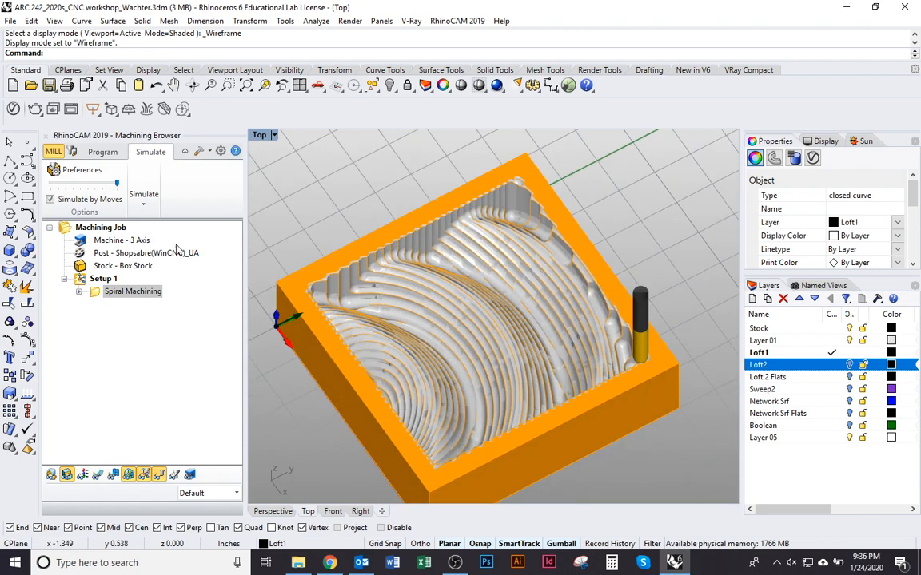
click(105, 154)
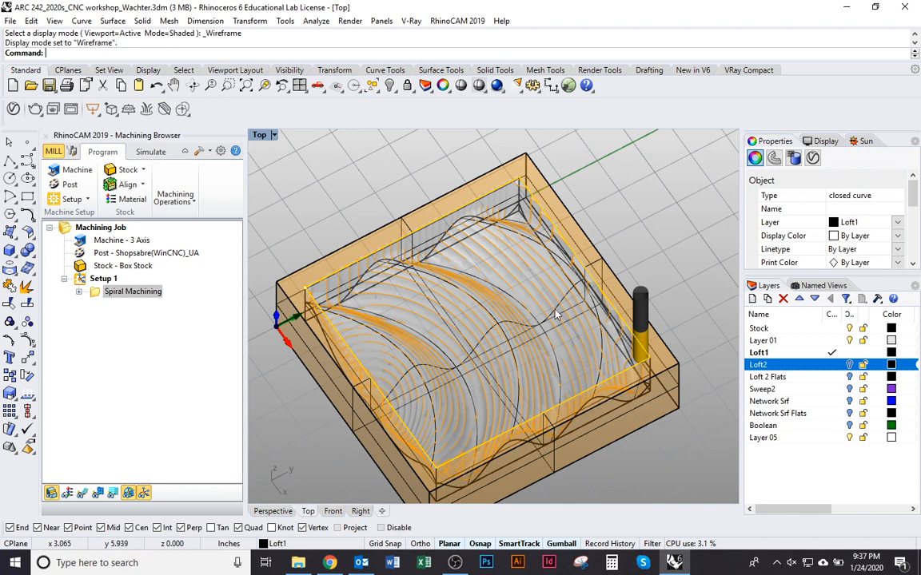
- Switch to Chrome and review the run-time limit under Post & Check in the CNC Router Workshop document, highlighting its text
click(329, 563)
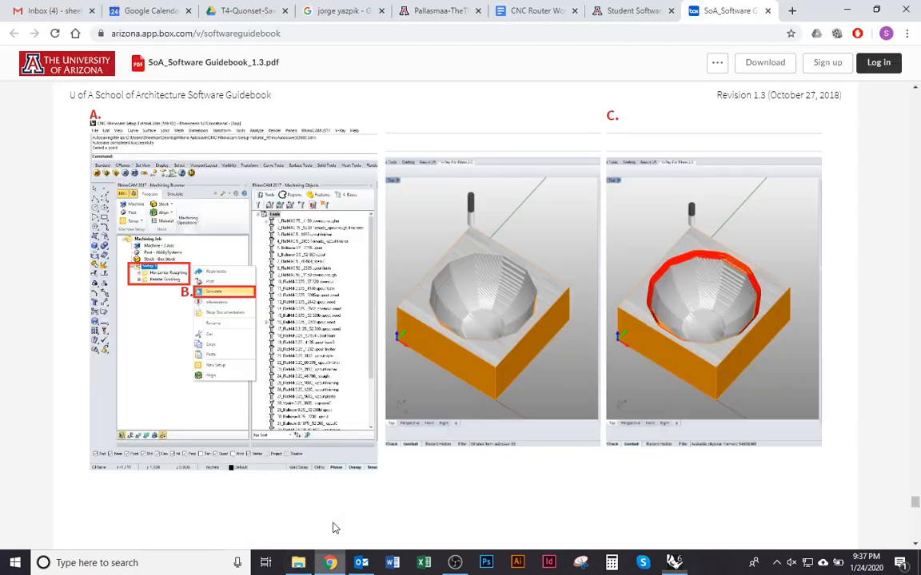
click(528, 11)
scroll(335, 422, down, 1)
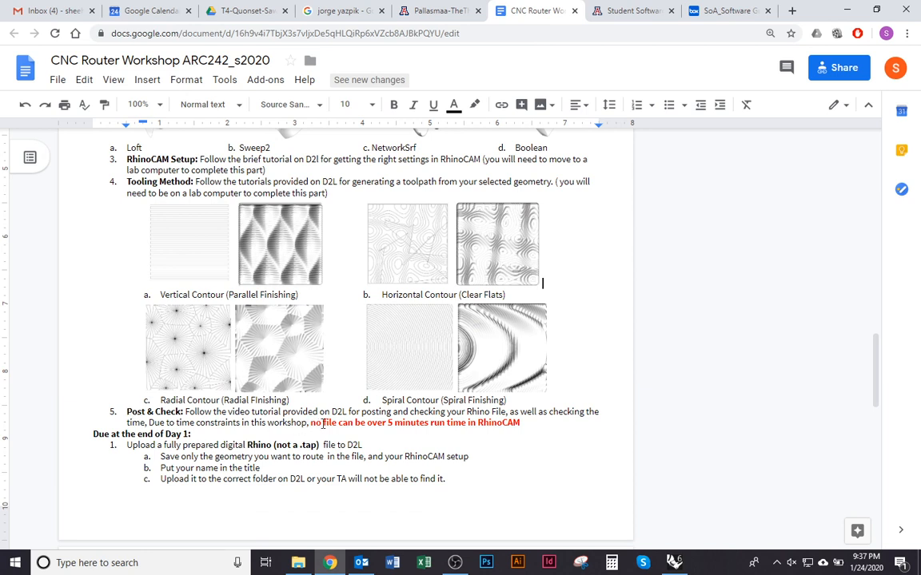
drag(388, 423, 520, 423)
- Switch back to Rhino and check the machine time of Setup 1 in its machining operations information
click(674, 562)
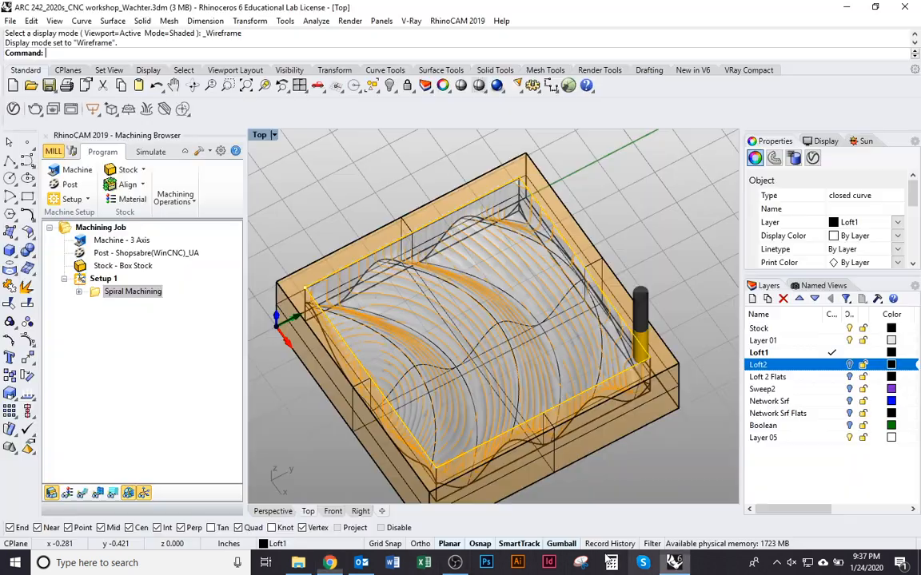
click(103, 279)
right_click(101, 285)
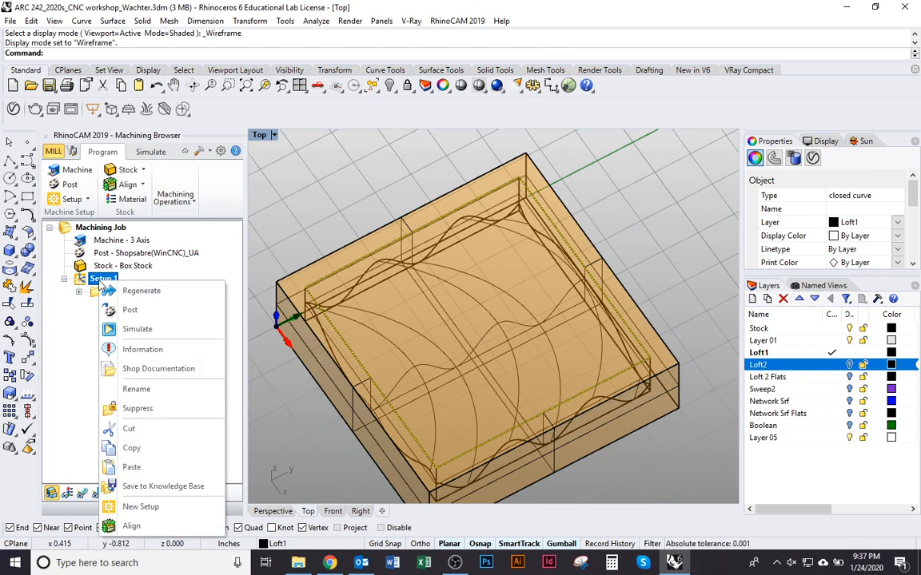
click(143, 349)
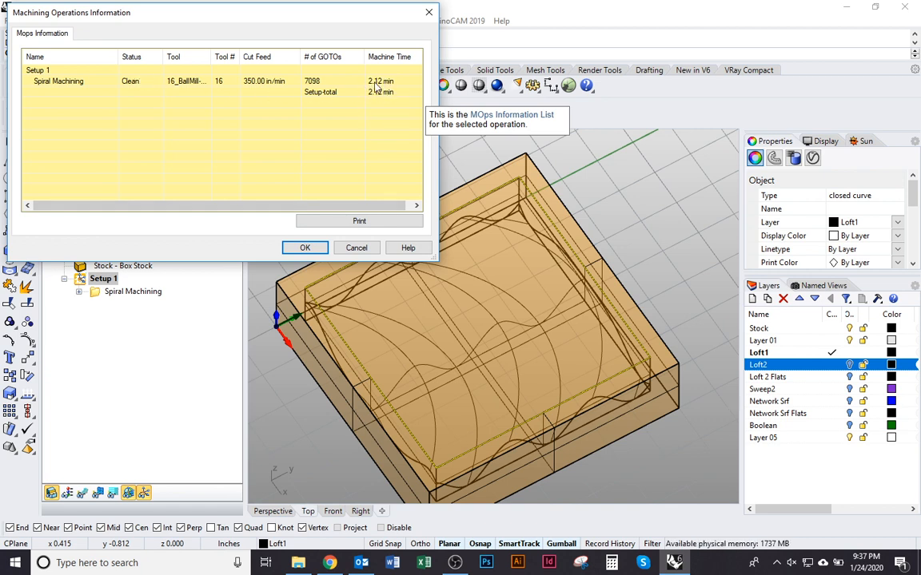
click(310, 249)
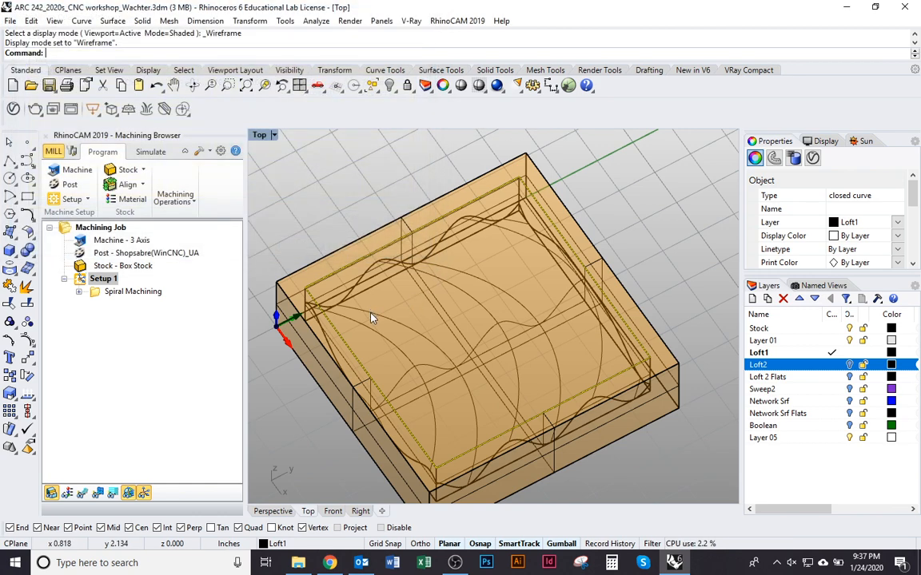
- Review the stepover control in the Spiral Machining operation's cut parameters and leave without saving
right_drag(334, 281, 362, 291)
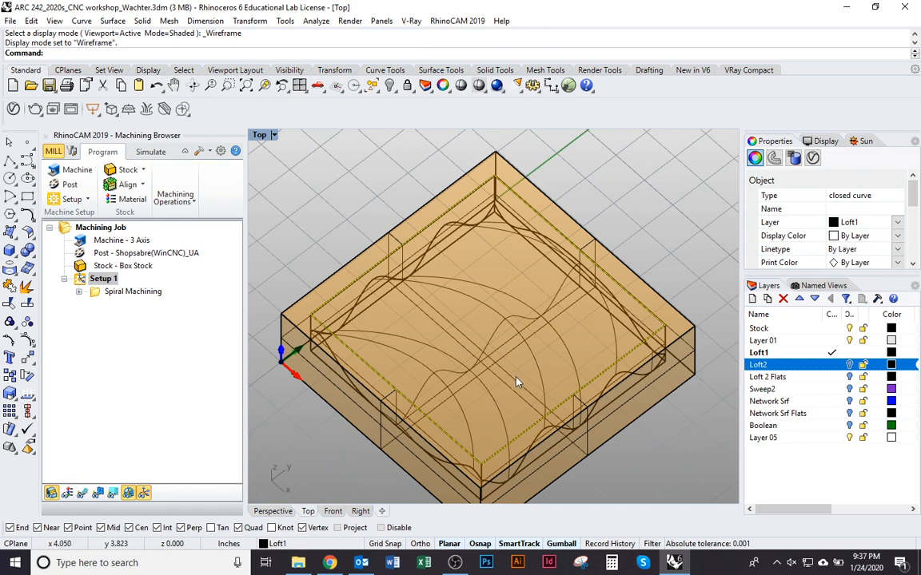
click(120, 291)
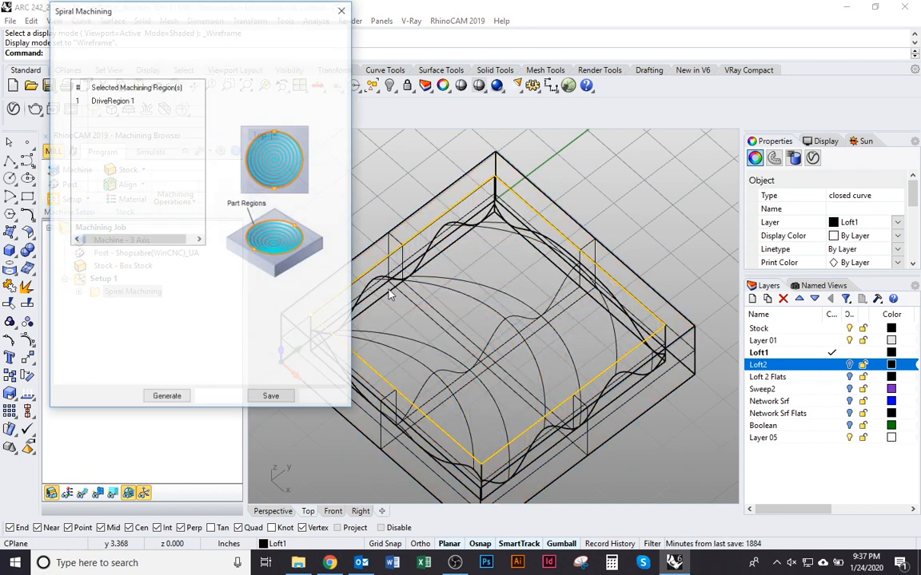
click(179, 40)
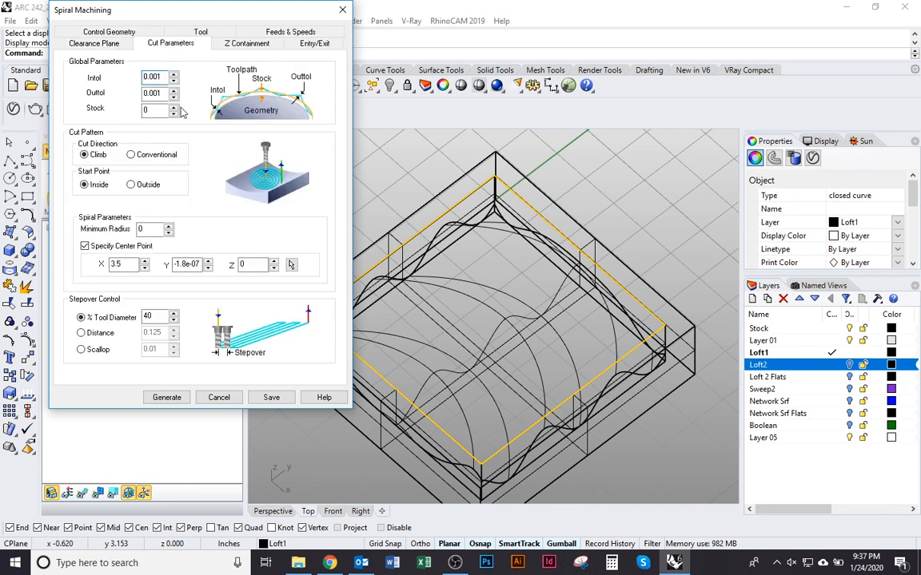
click(145, 317)
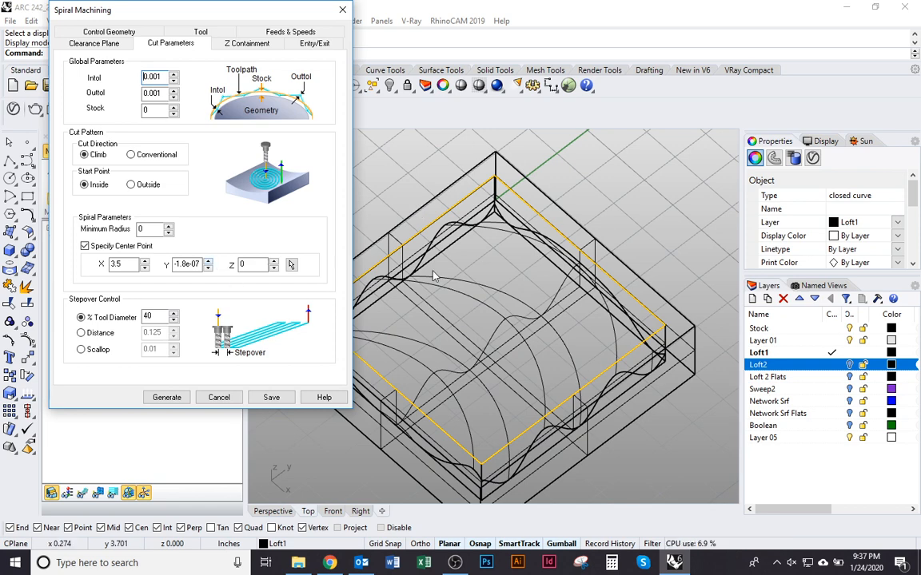
click(219, 397)
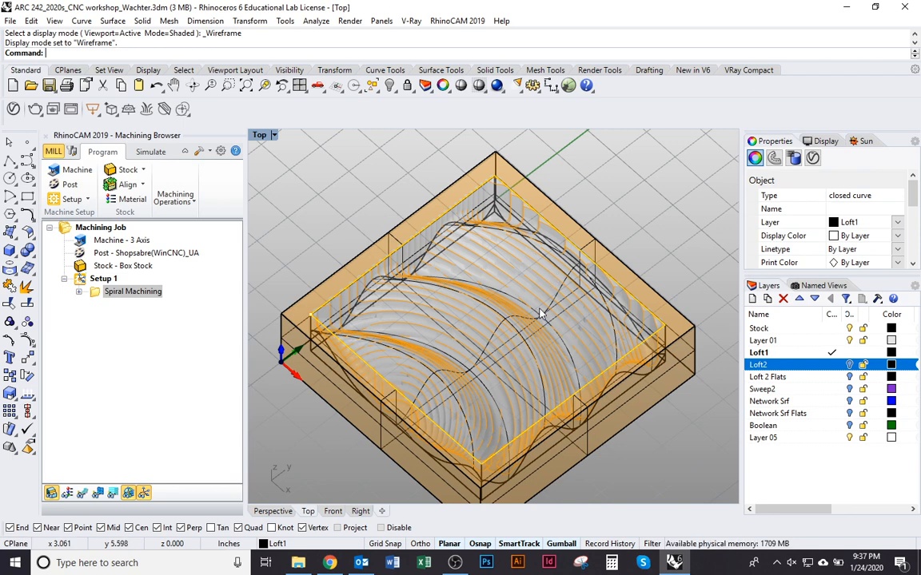
- Try to post Setup 1 as a .tap file with the Shopsabre(WinCNC)_UA post, replacing "Setup 1" in the file name with "Spiral"
click(102, 280)
right_click(102, 281)
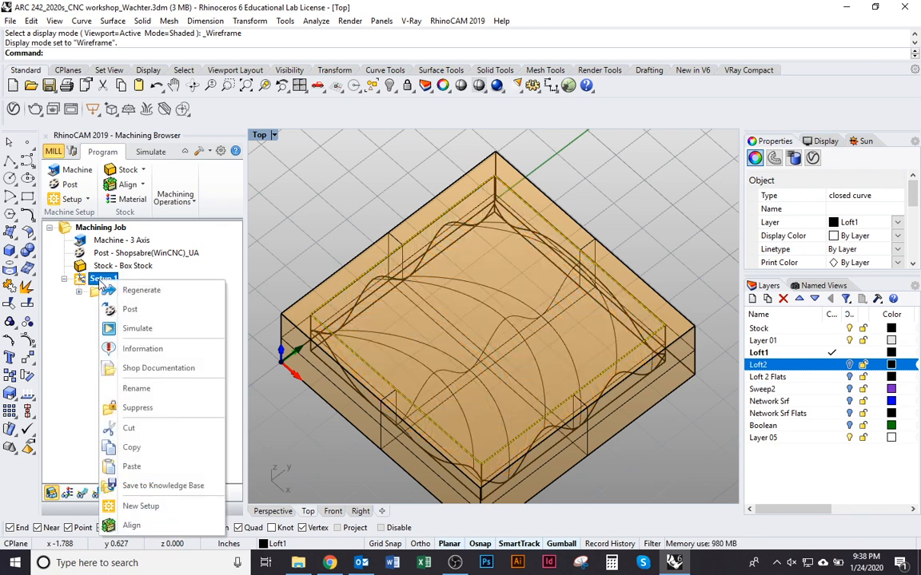
click(128, 310)
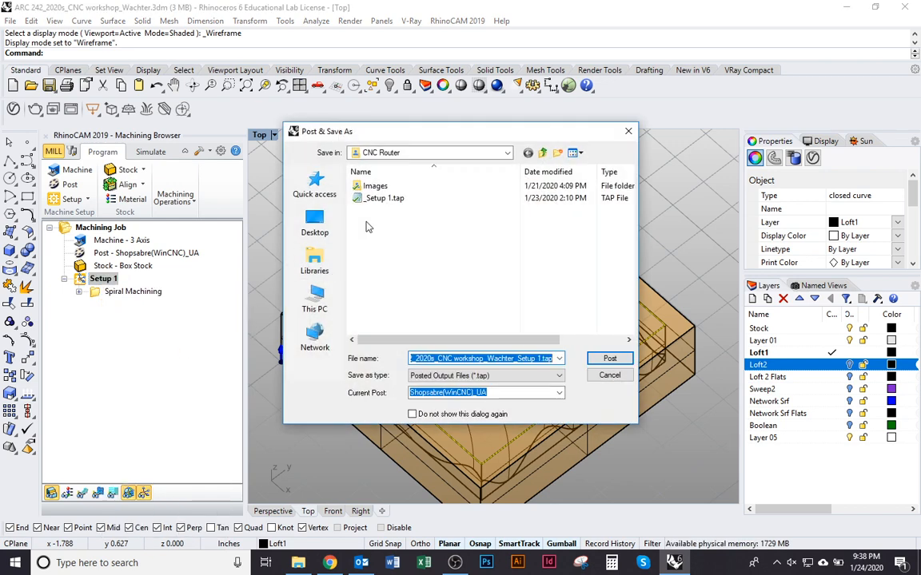
click(541, 359)
drag(541, 359, 518, 359)
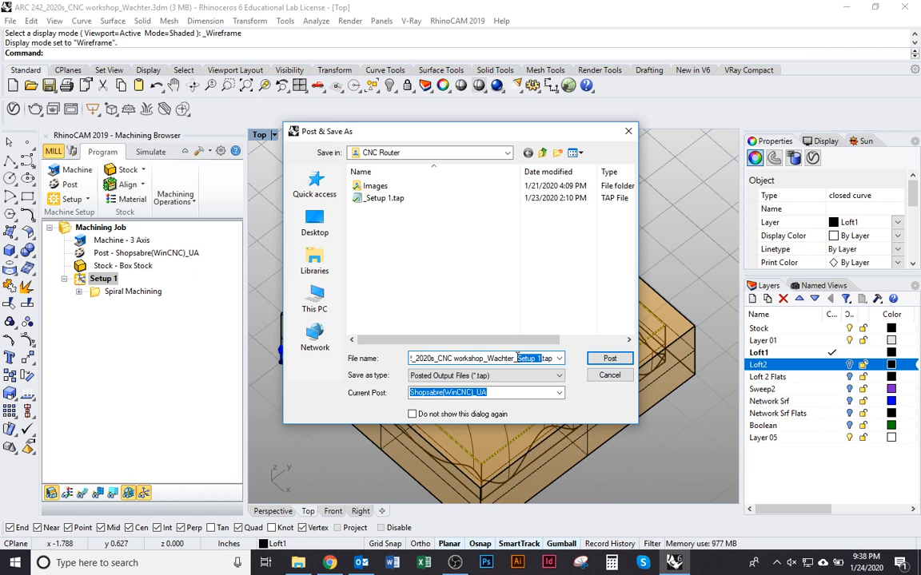
text(Spiral)
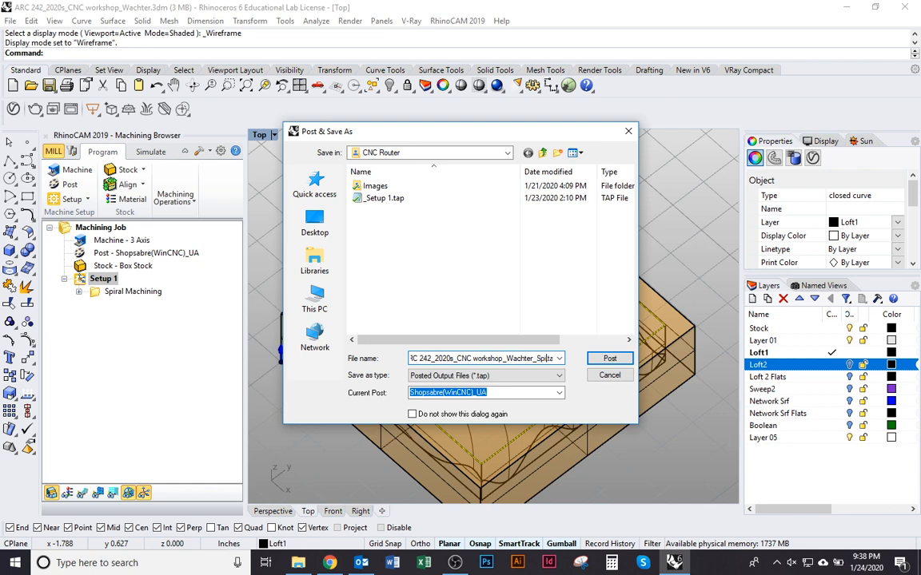
key(Return)
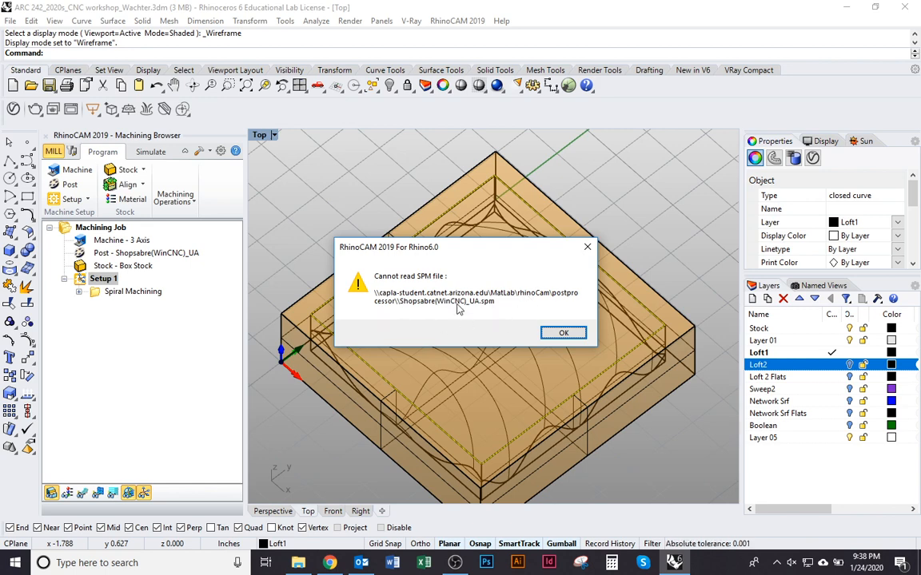
click(562, 332)
- Switch to File Explorer, open _Setup 1.tap from the CNC Router folder in Notepad, and read its opening code lines
click(298, 562)
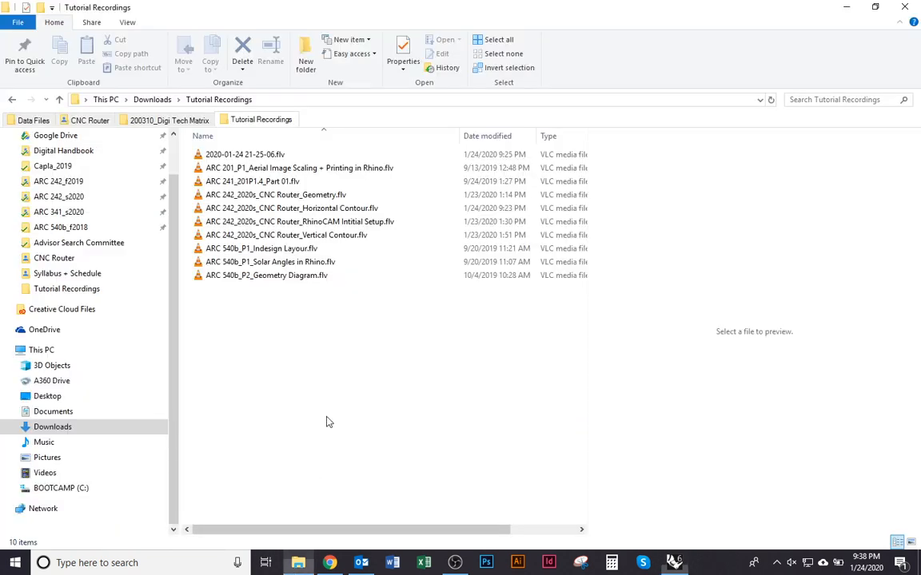
click(82, 122)
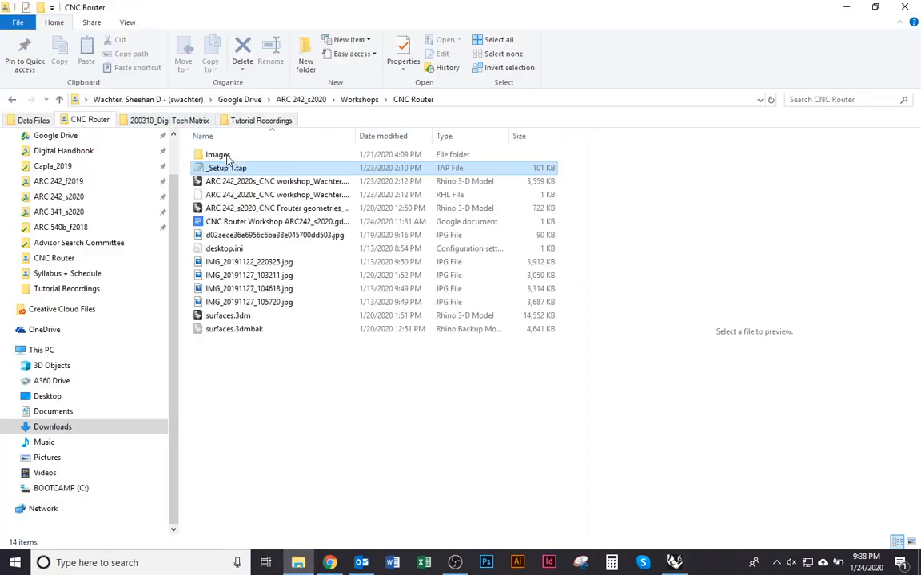
double_click(252, 169)
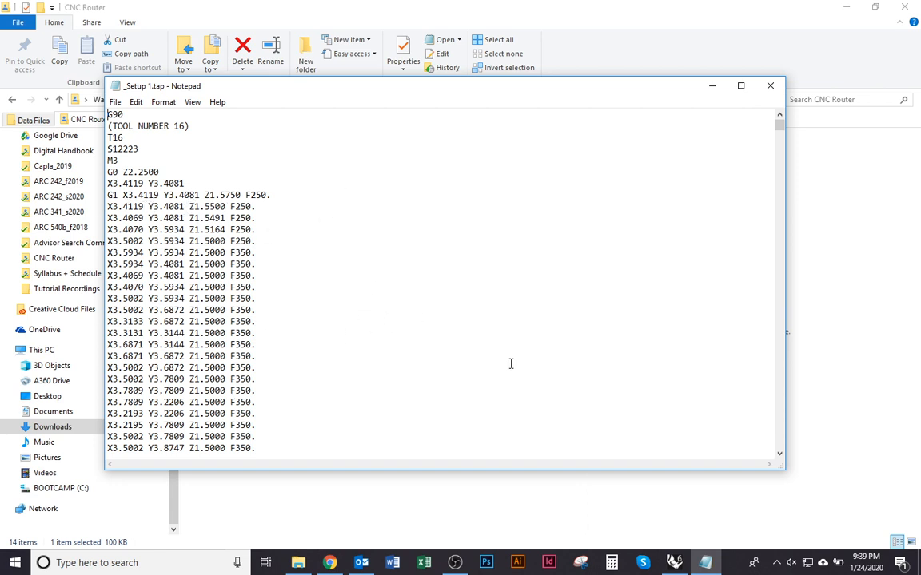
click(674, 563)
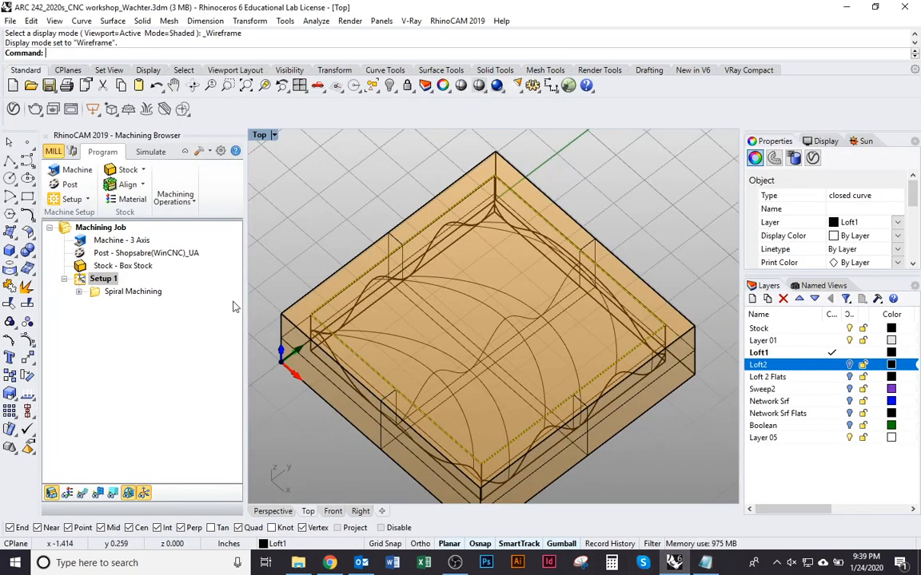
click(704, 563)
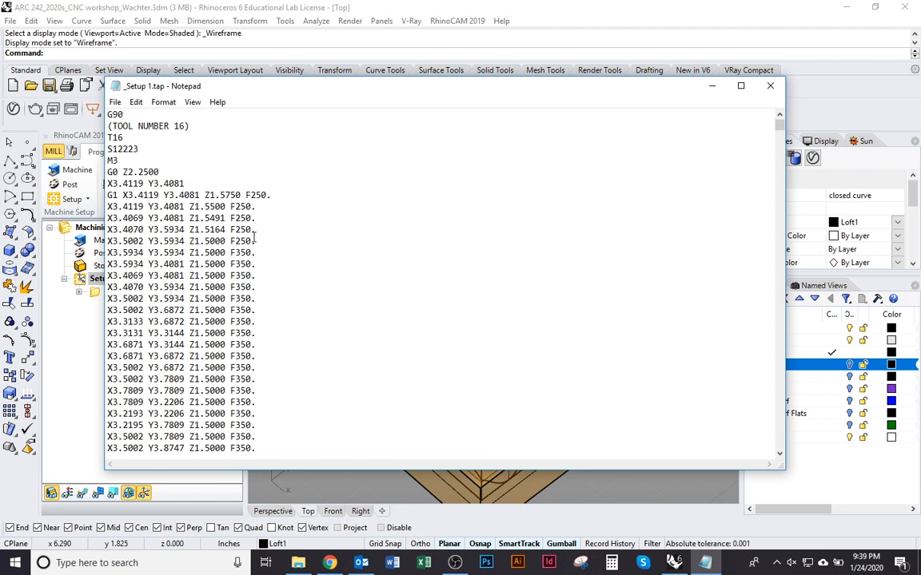
- Search the posted code for negative Z moves using the text "z-"
click(135, 102)
click(155, 198)
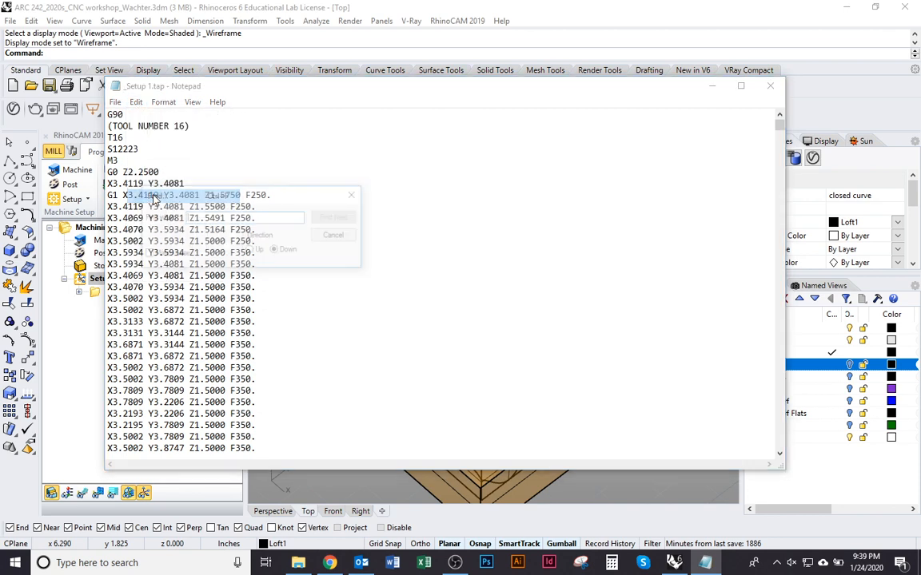
text(z)
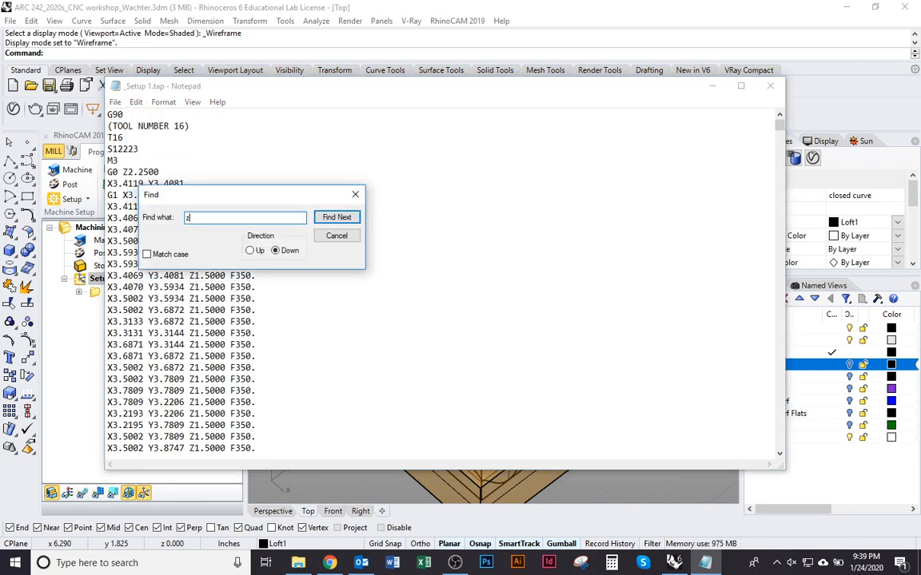
text(-)
key(Return)
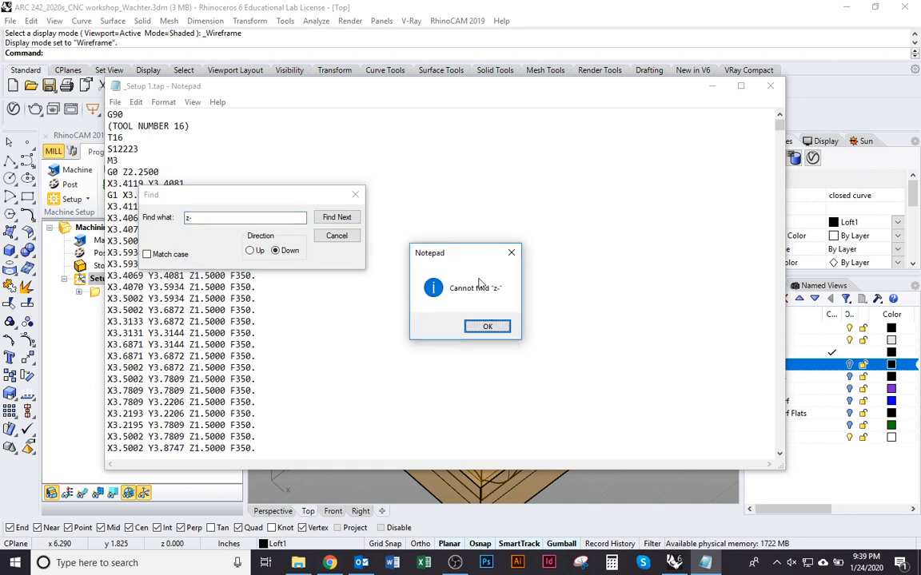
click(488, 327)
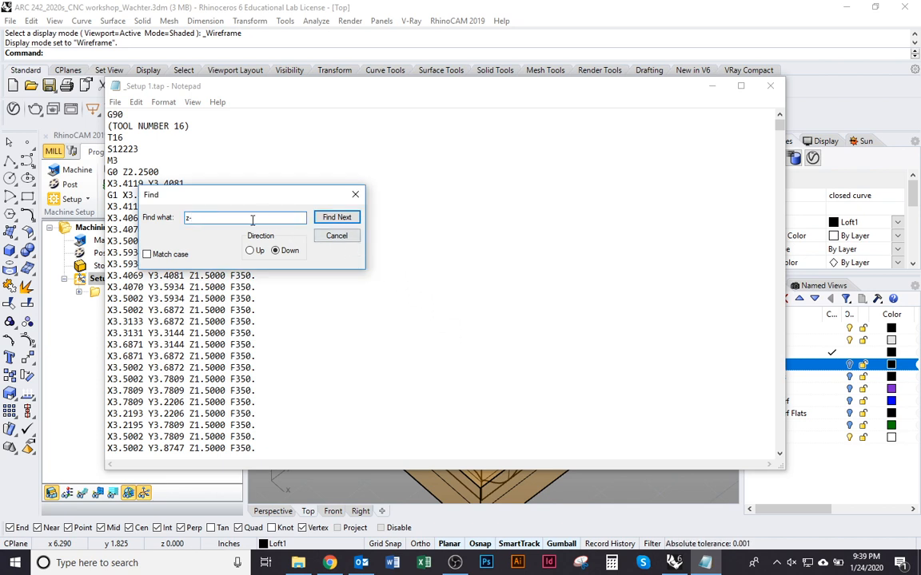
- Find the "m5" command in the posted code, inspect the closing lines, and close the file
text(m5)
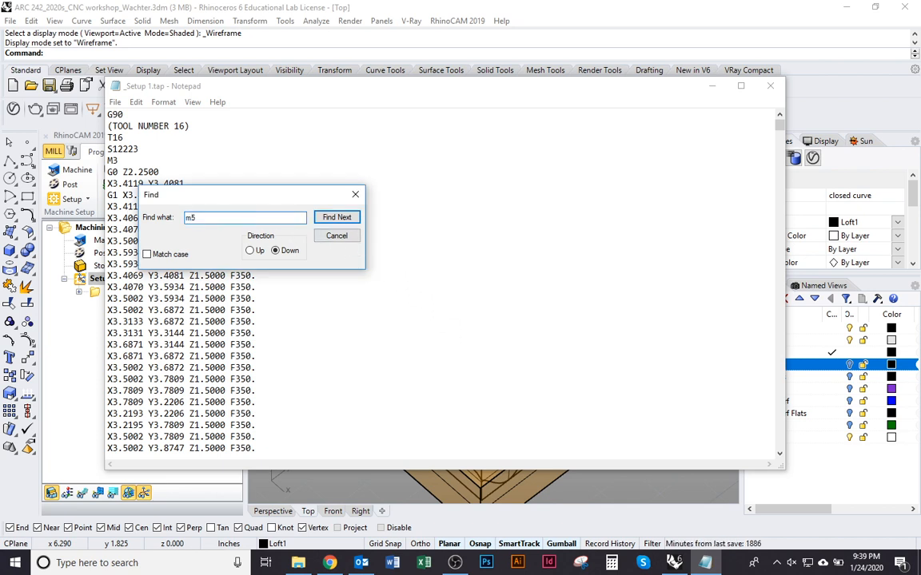
click(337, 217)
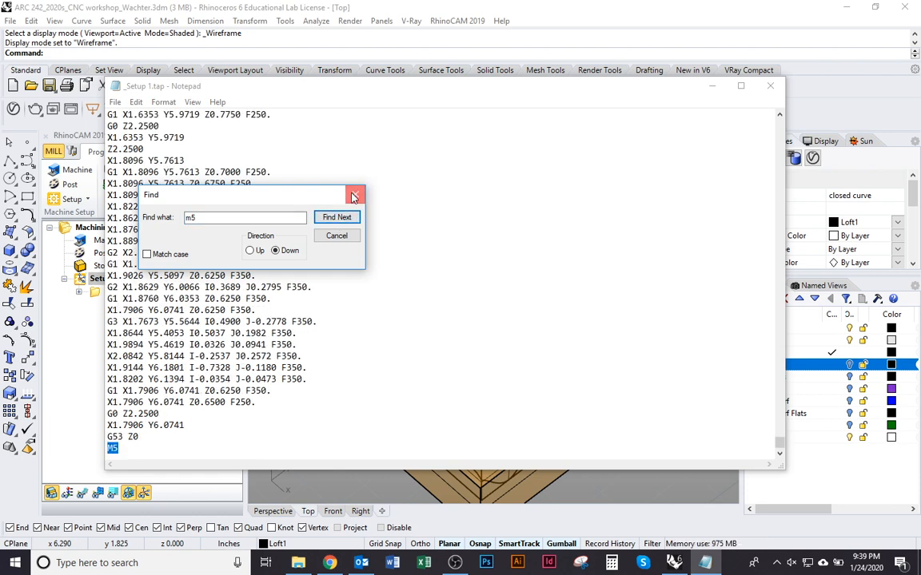
click(353, 196)
scroll(344, 339, down, 1)
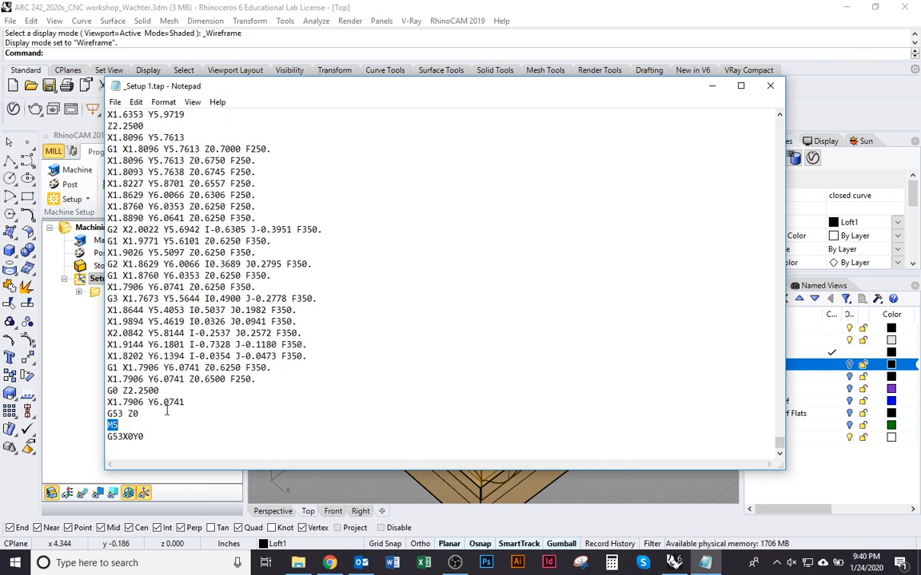
click(772, 91)
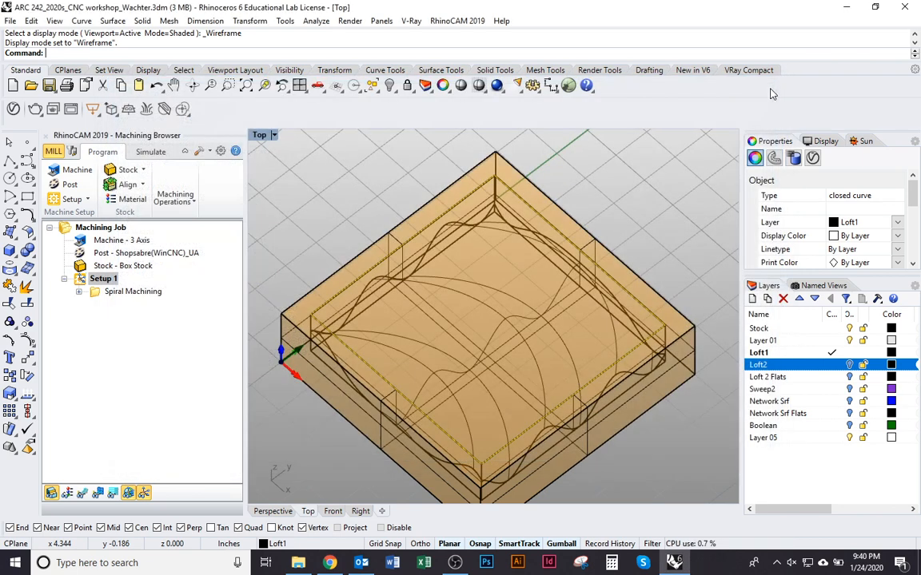
- Deselect the region curve and save the model in the CNC Router folder as "ARC 242_2020s_CNC Workshop_" followed by the author's last name
click(651, 190)
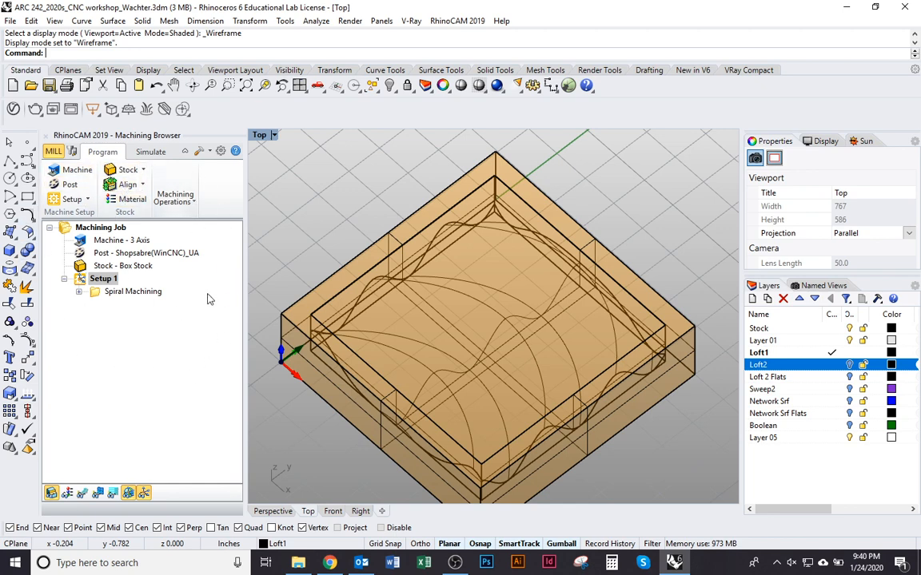
click(11, 20)
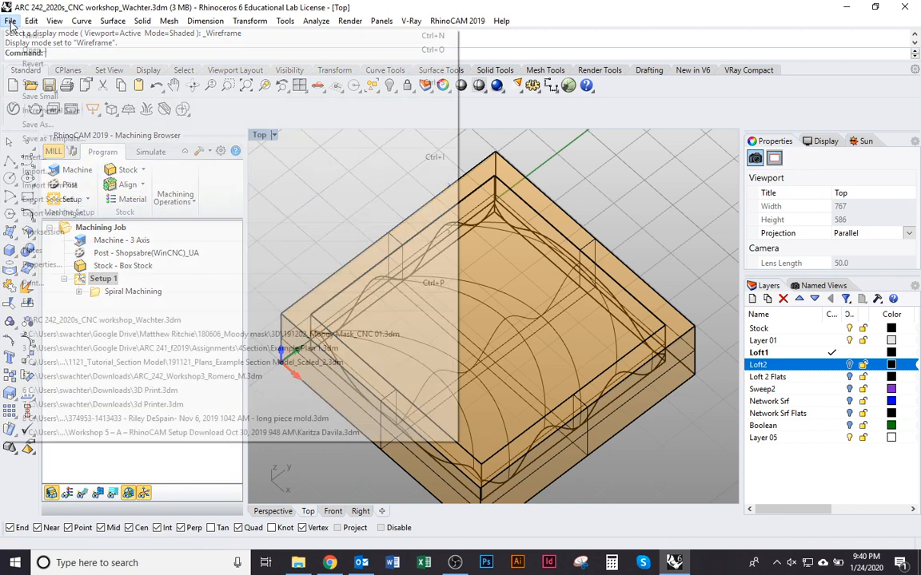
click(90, 124)
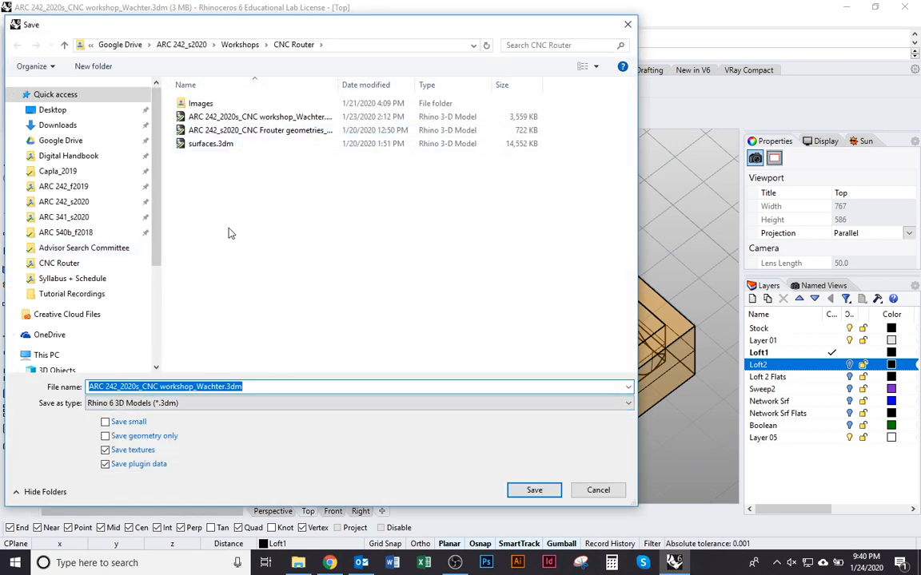
drag(297, 388, 4, 353)
text(ARC 24)
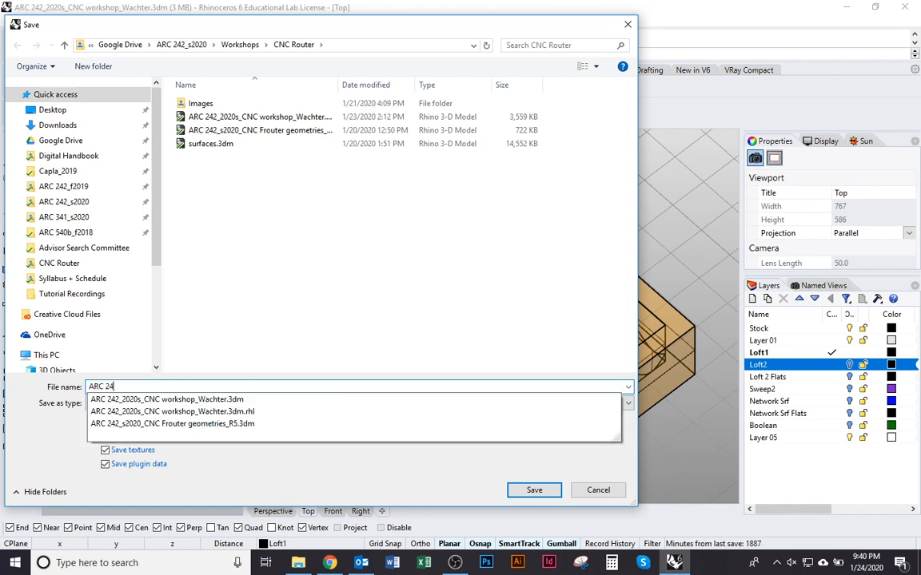
text(2_202)
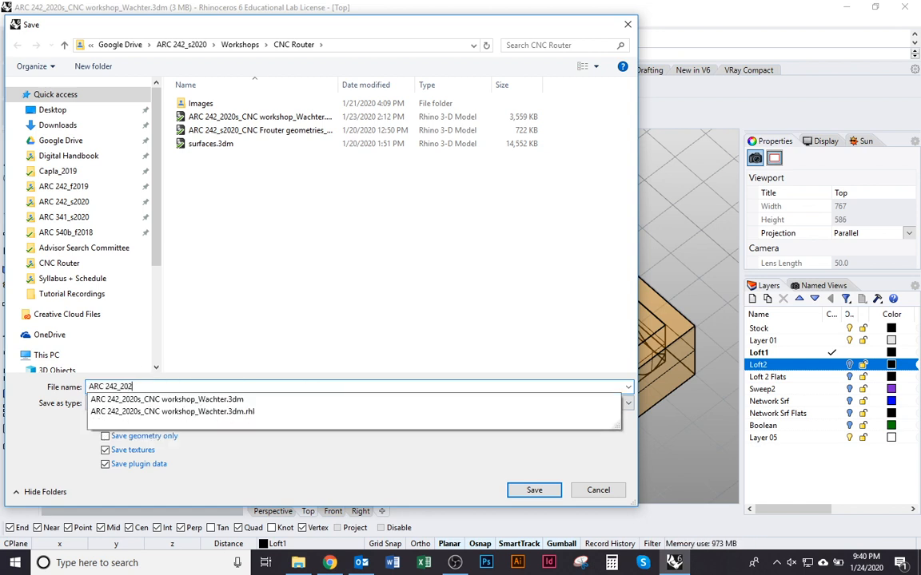
text(0s_C)
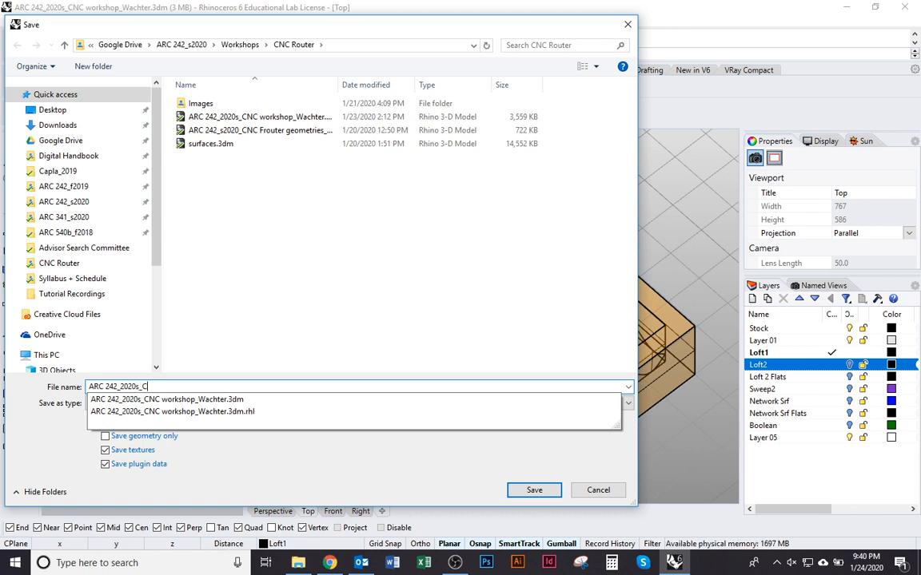
text(NC Workshop_)
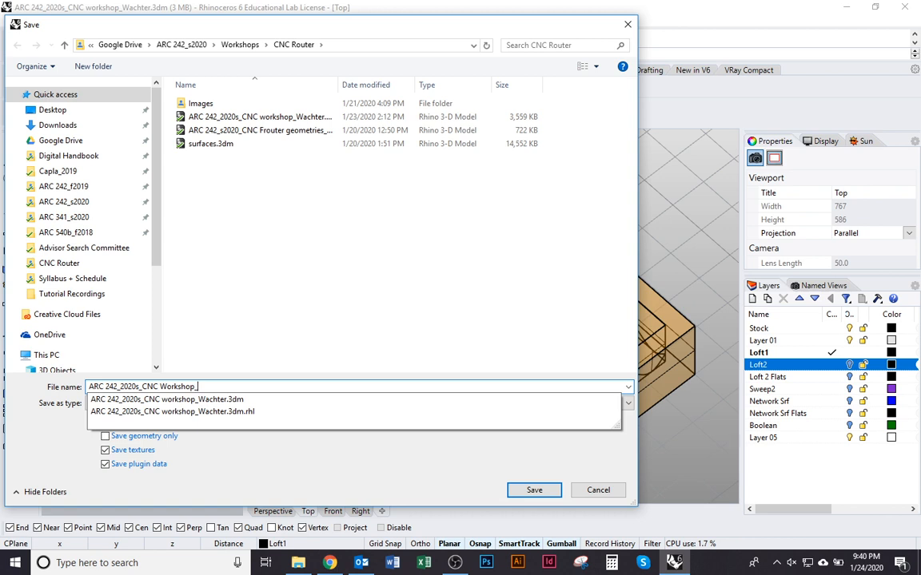
key(BackSpace)
key(BackSpace)
text(achter)
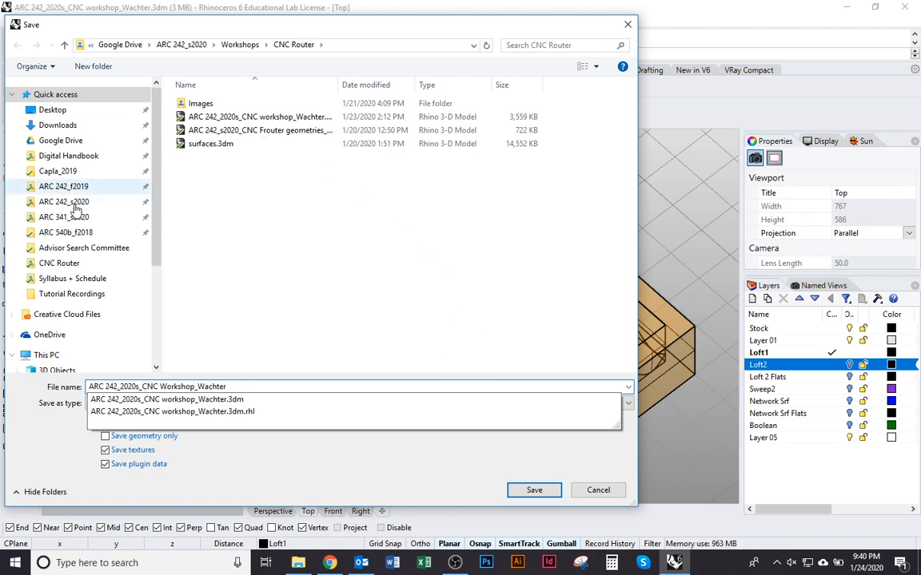
click(533, 490)
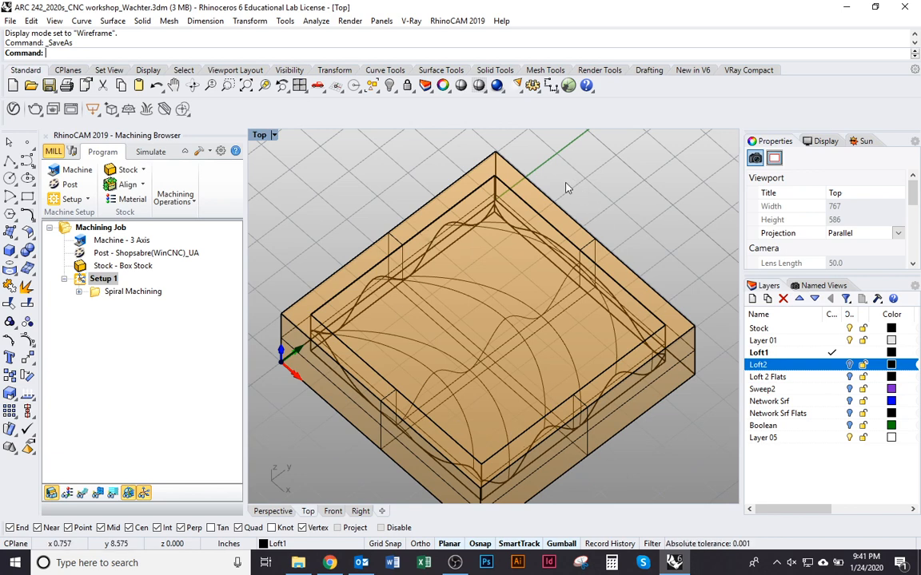
ctrl+shift+right_drag(592, 301, 568, 269)
mouse_move(505, 306)
ctrl+shift+right_down()
mouse_move(504, 290)
mouse_move(502, 304)
ctrl+shift+right_up()
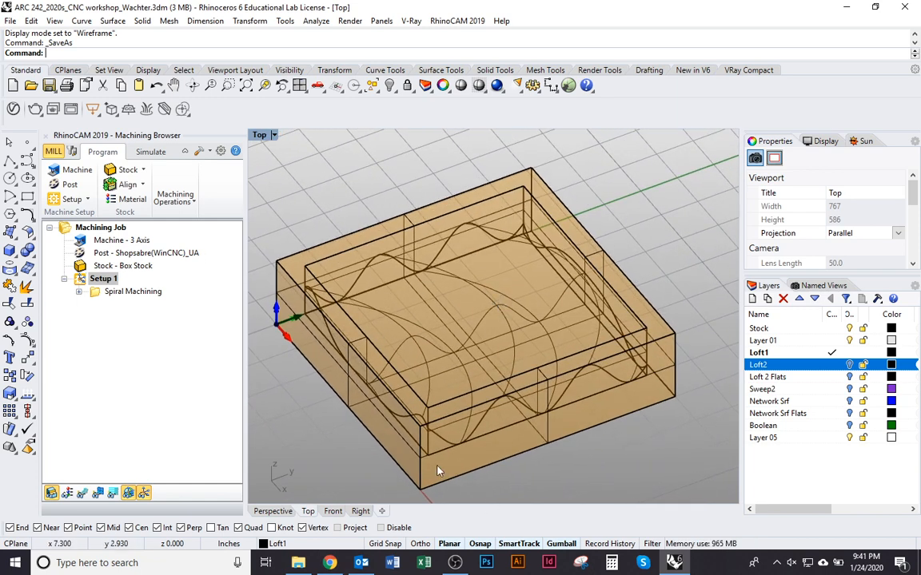